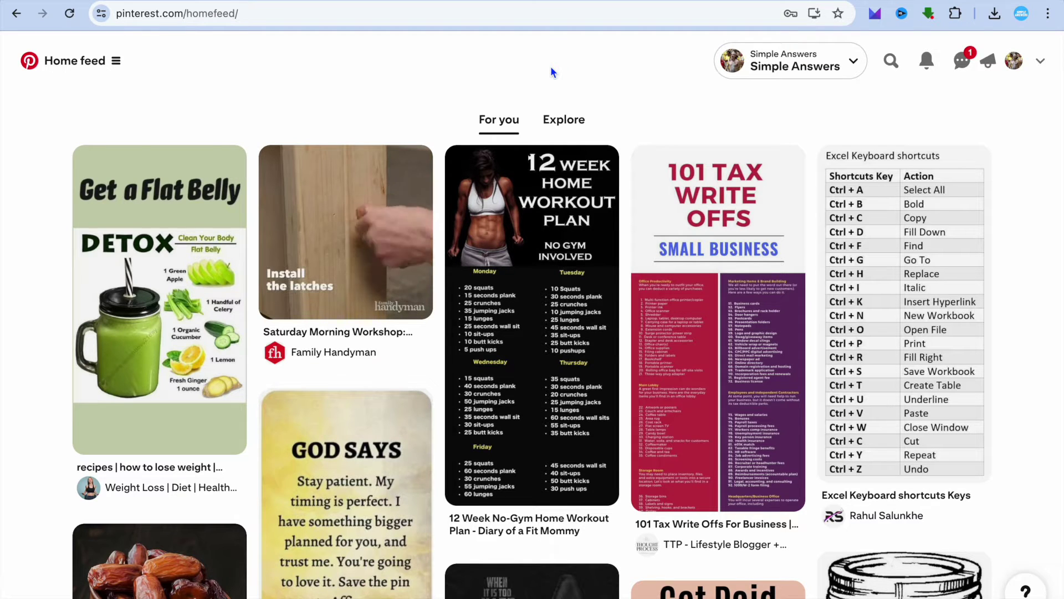
- Switch to the Linktree tab and focus its linktr.ee/yourname username field
{"action": "left_click", "coordinate": [645, 5]}
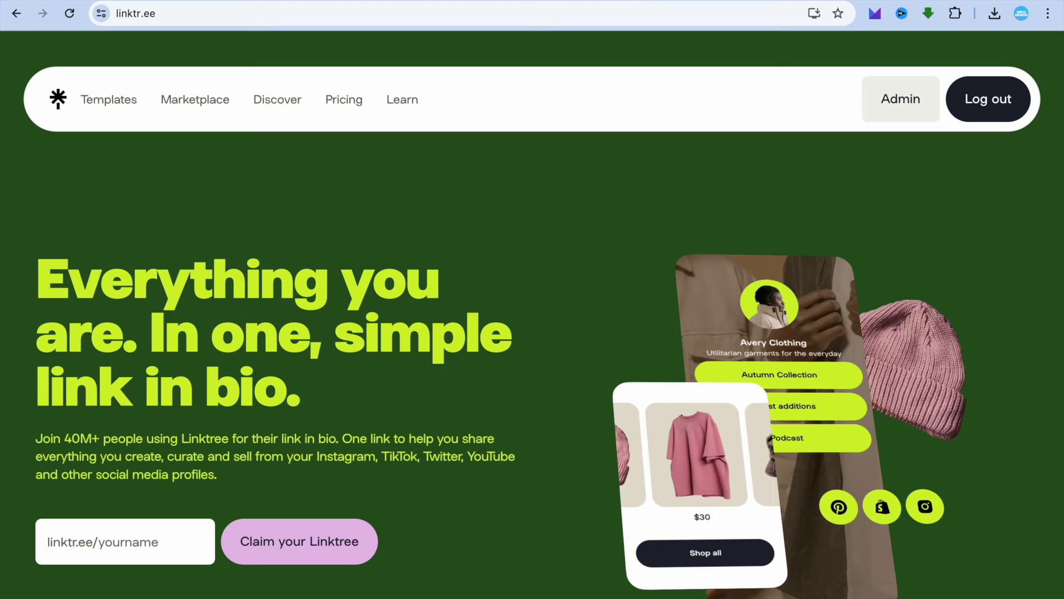
{"action": "left_click", "coordinate": [554, 3]}
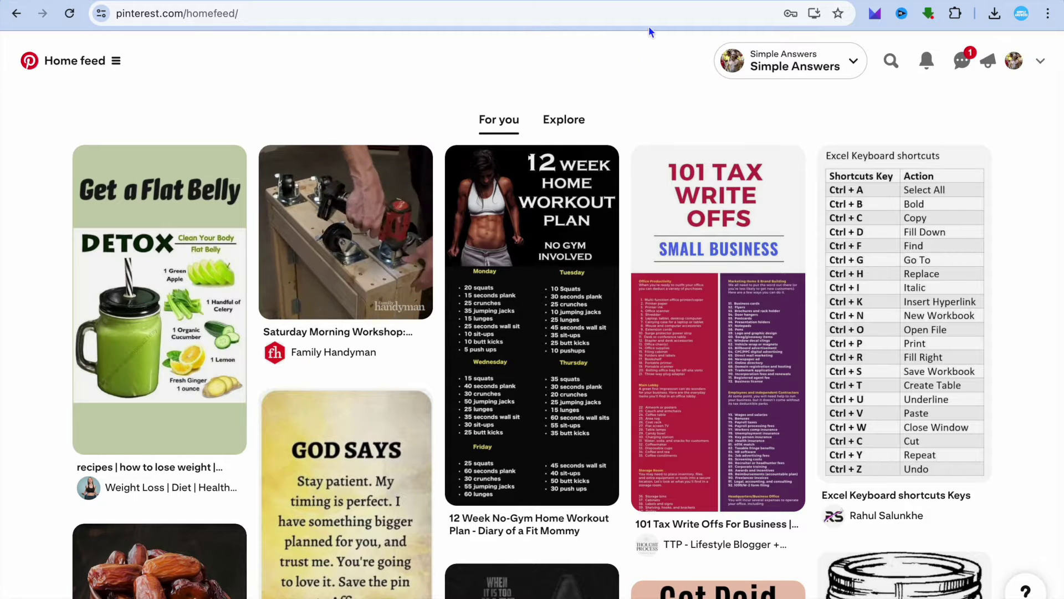
{"action": "left_click", "coordinate": [653, 2]}
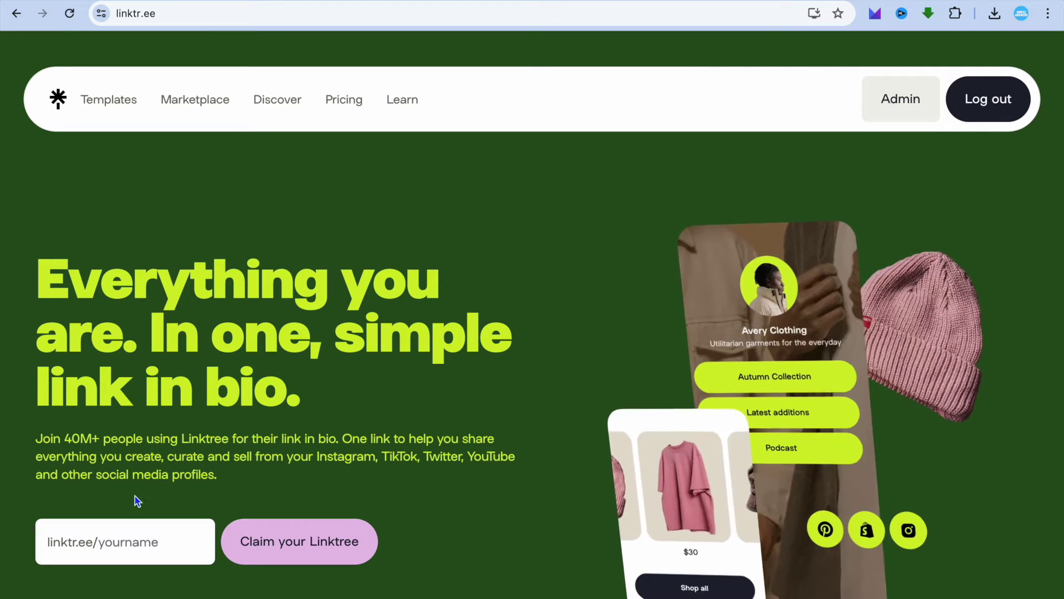
{"action": "left_click", "coordinate": [130, 546]}
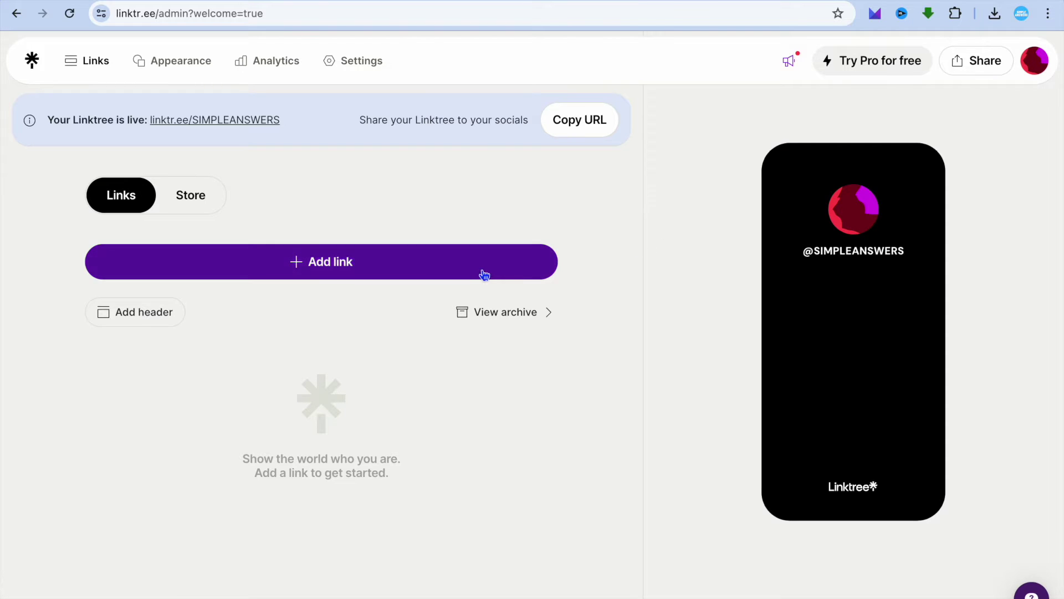
- Start adding a new link on the Linktree admin links page
{"action": "left_click", "coordinate": [331, 263]}
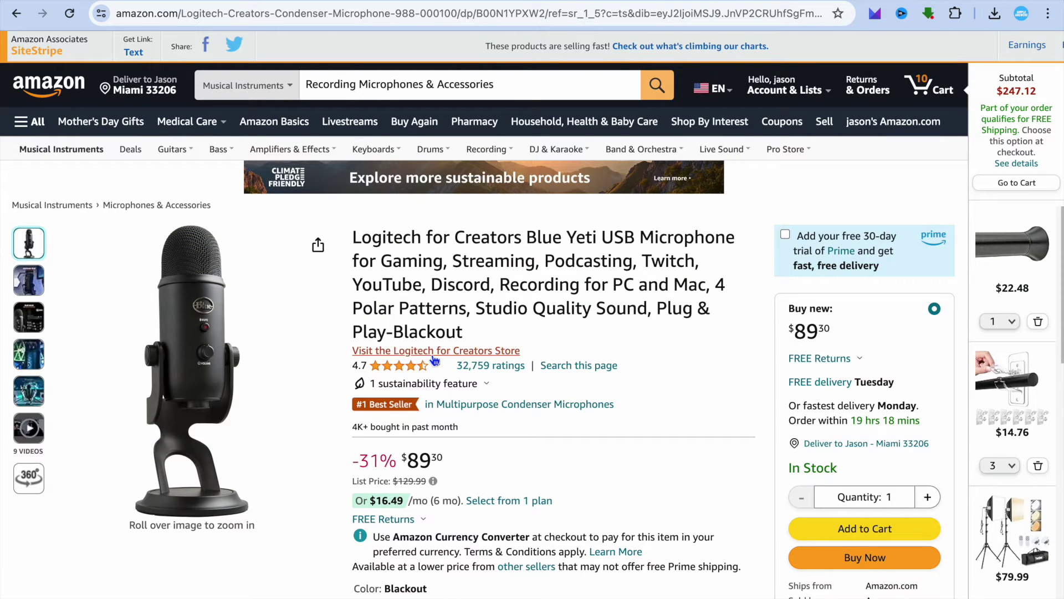
{"action": "left_click", "coordinate": [144, 58]}
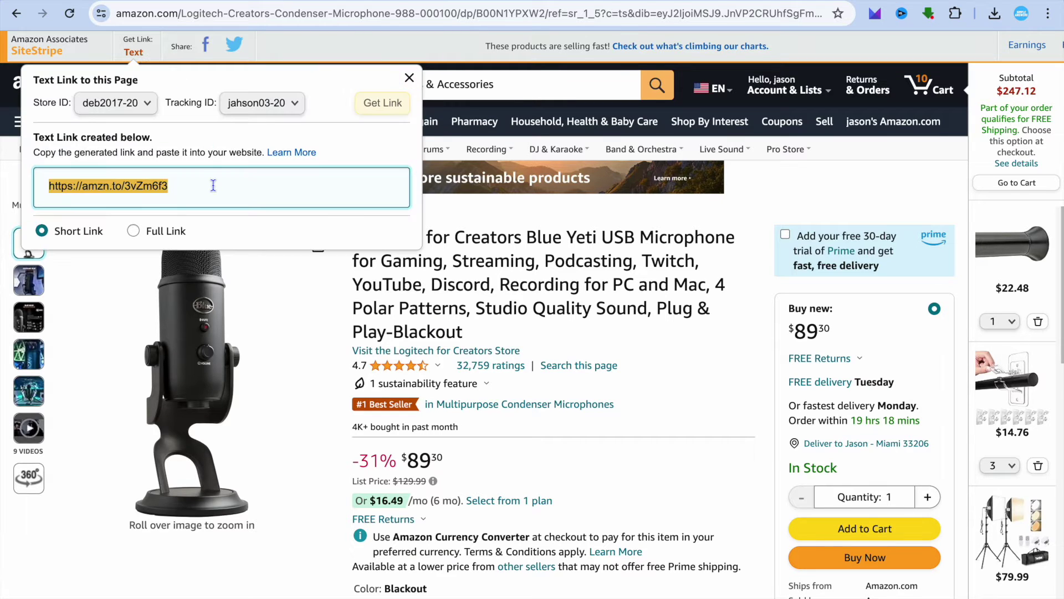
{"action": "right_click", "coordinate": [139, 185]}
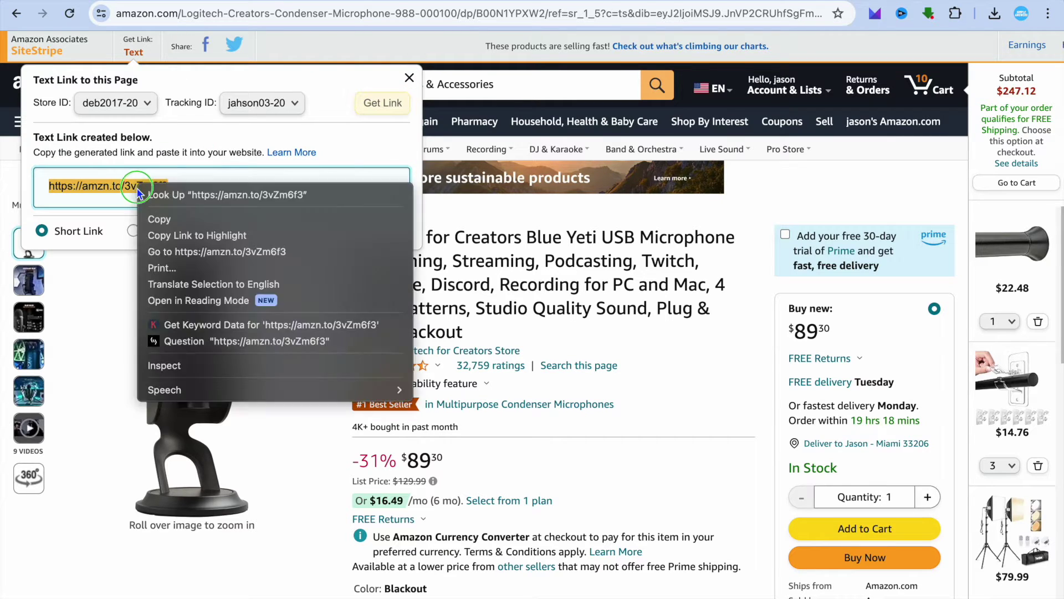
{"action": "left_click", "coordinate": [172, 223]}
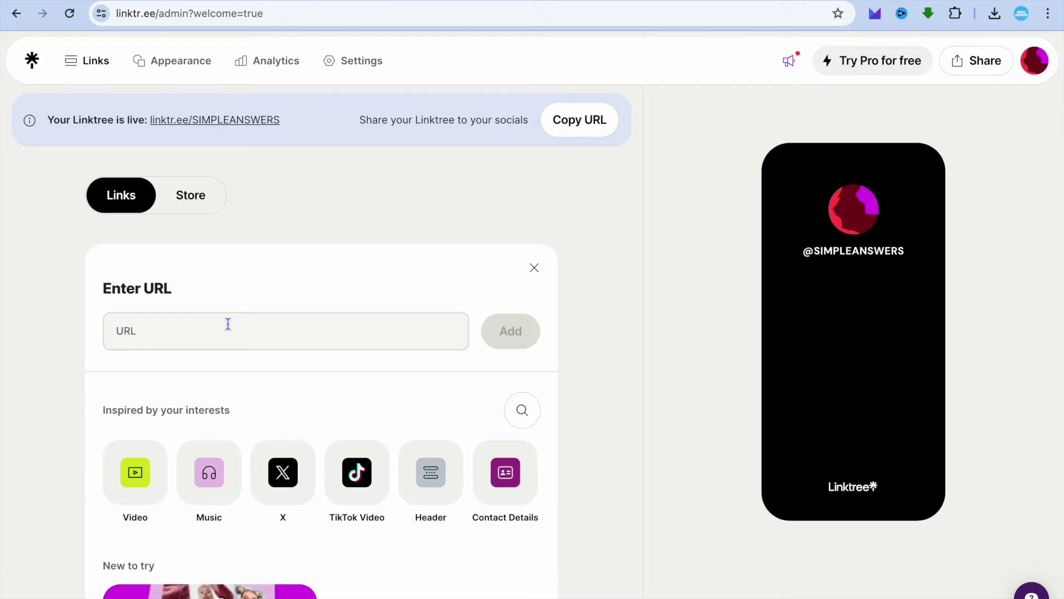
{"action": "left_click", "coordinate": [202, 334]}
{"action": "right_click", "coordinate": [202, 334]}
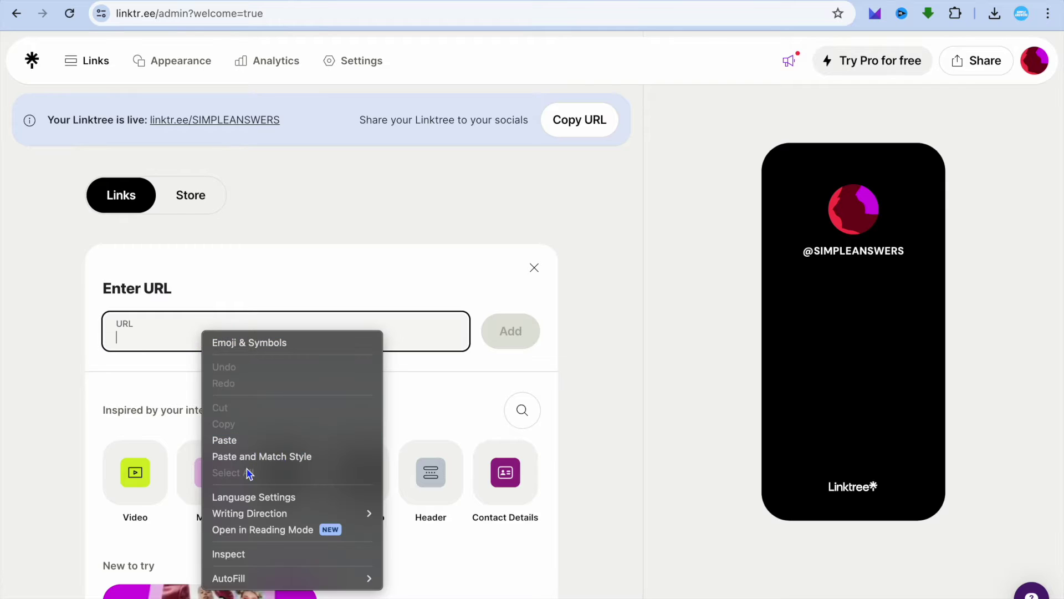
{"action": "left_click", "coordinate": [241, 443]}
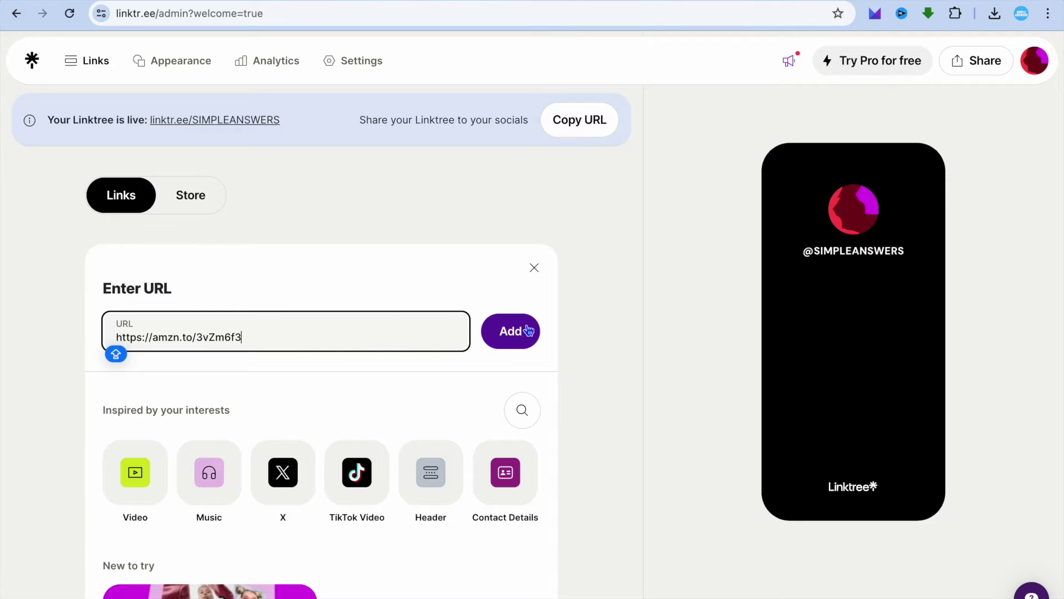
{"action": "left_click", "coordinate": [528, 331]}
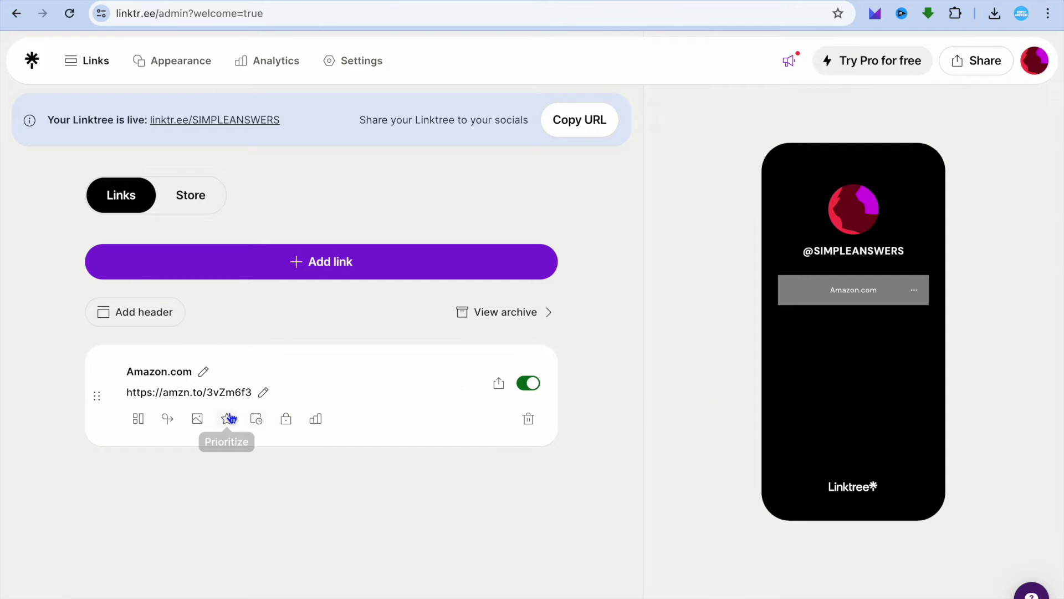
{"action": "left_click", "coordinate": [198, 423]}
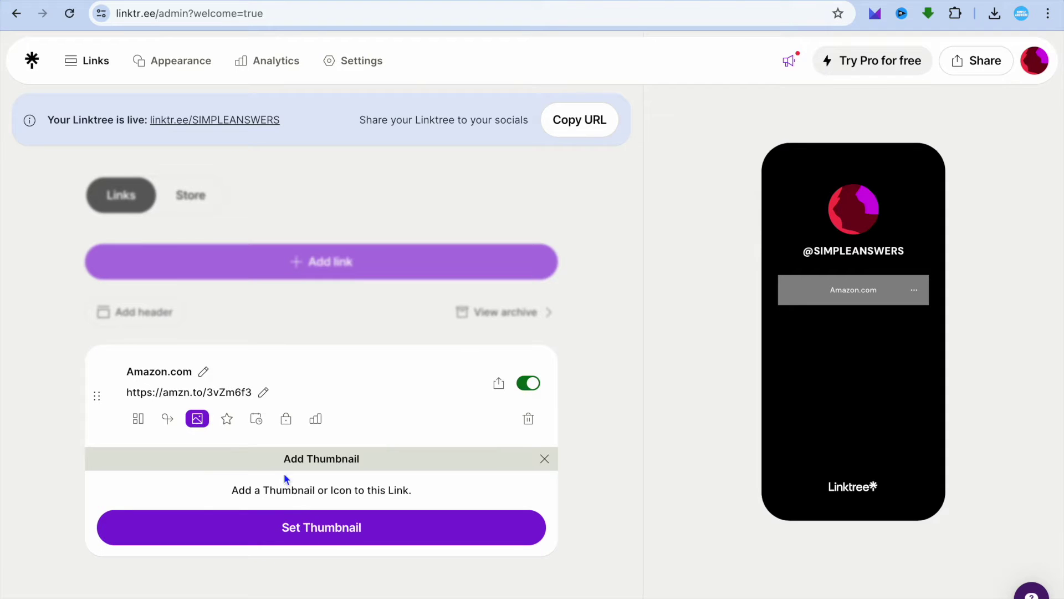
- Choose to upload a custom thumbnail, then enlarge the Amazon microphone product image
{"action": "left_click", "coordinate": [290, 531]}
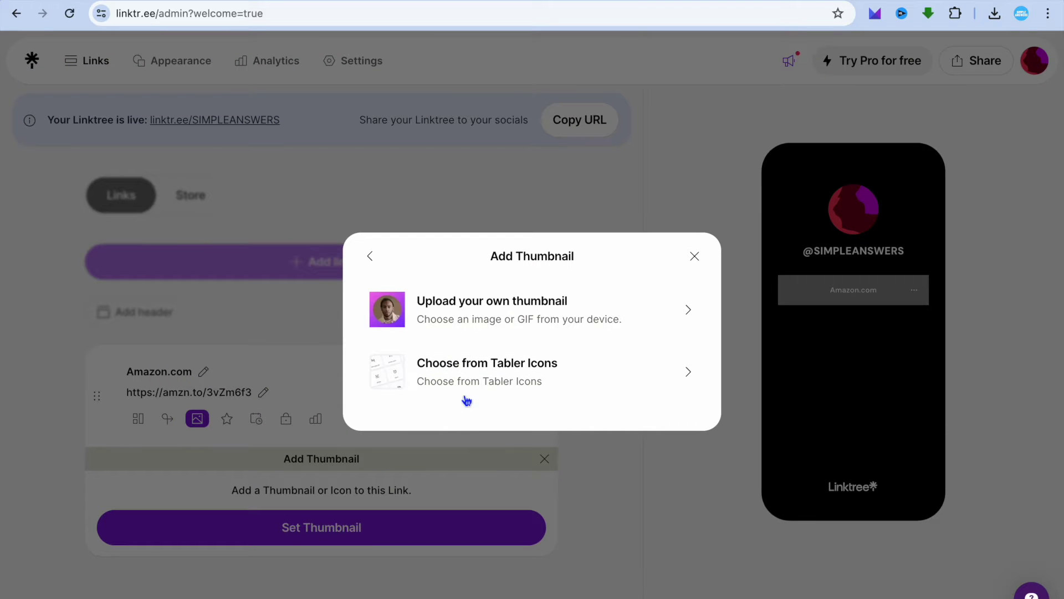
{"action": "left_click", "coordinate": [492, 313]}
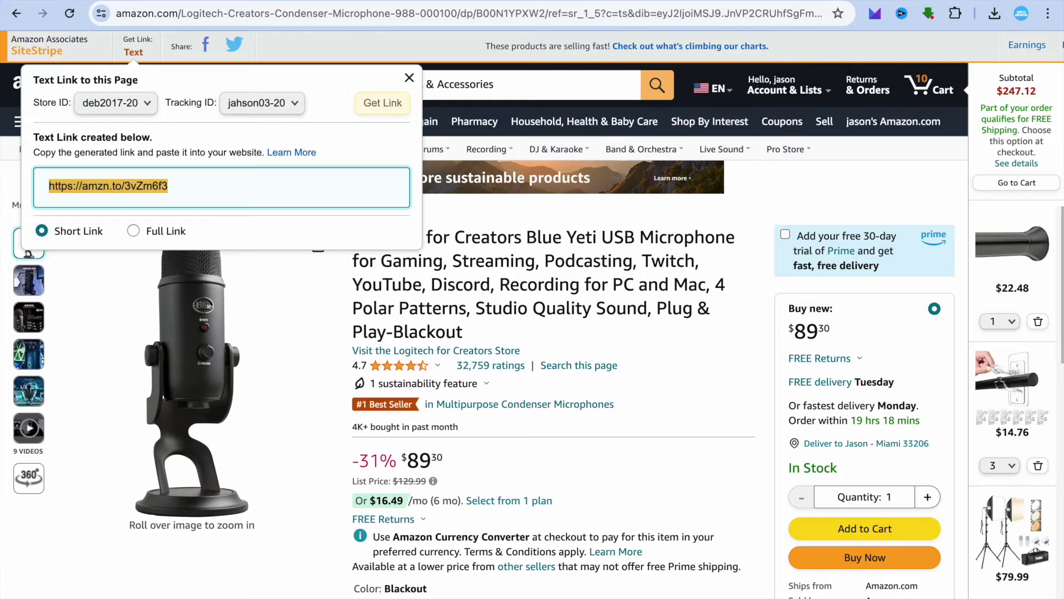
{"action": "left_click", "coordinate": [187, 375]}
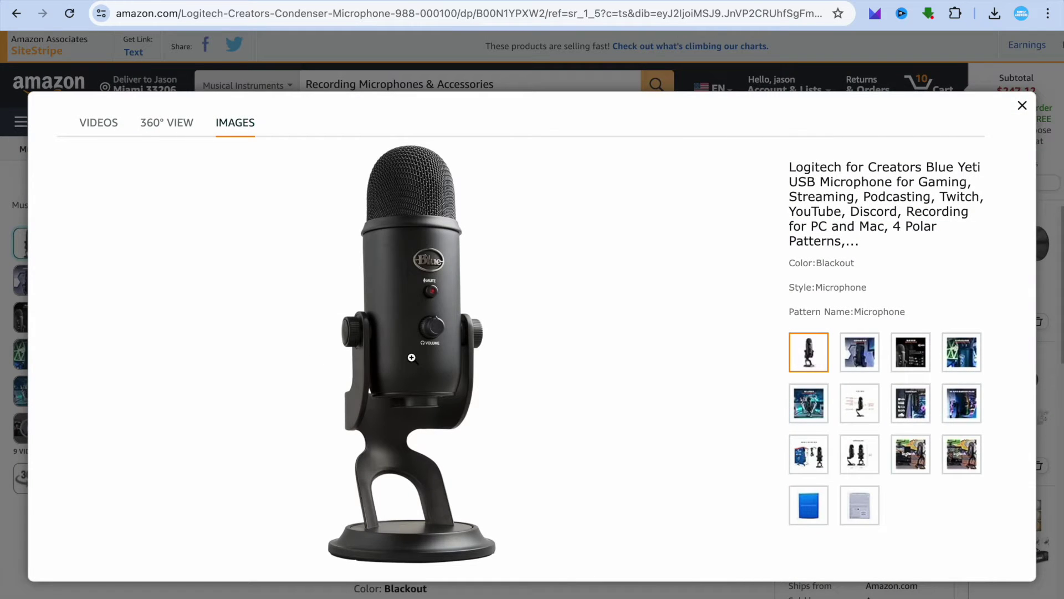
- Save the enlarged Blue Yeti microphone photo to the computer
{"action": "right_click", "coordinate": [411, 357]}
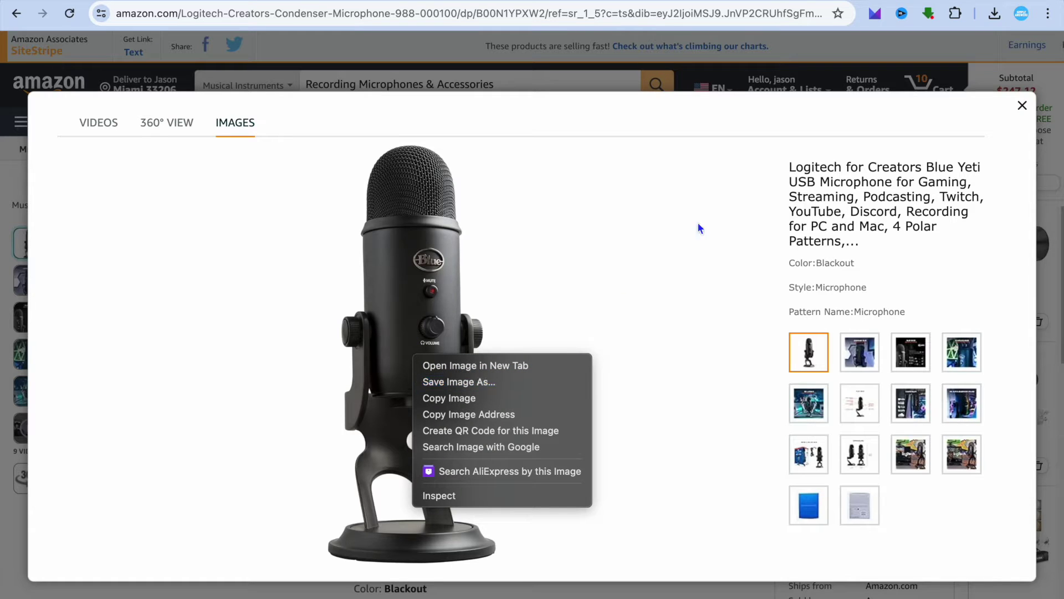
{"action": "key", "text": "Escape"}
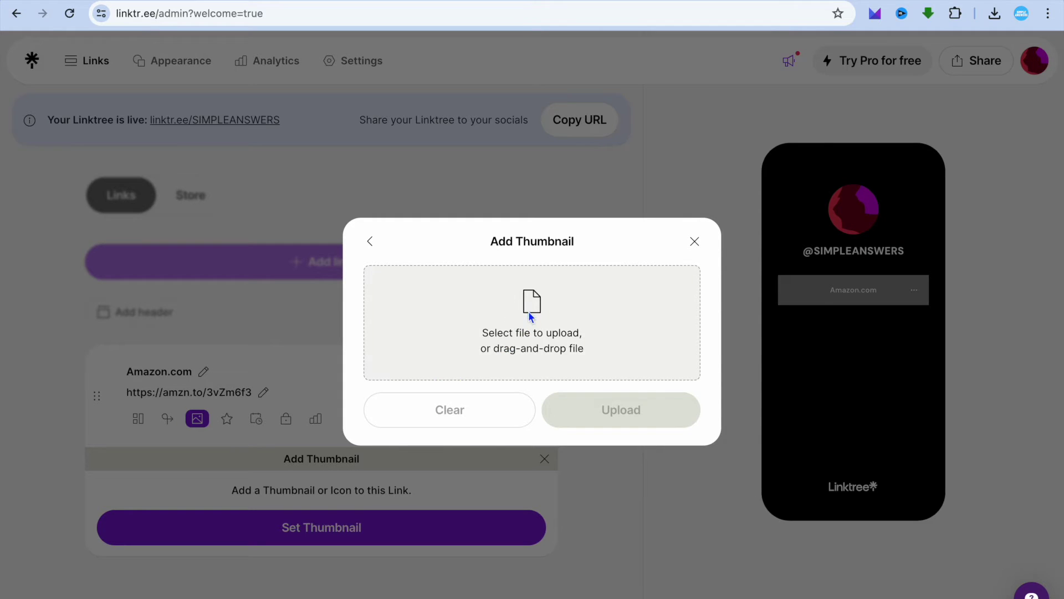
- Load the downloaded microphone JPG into the cropper with FREE crop selected
{"action": "left_click", "coordinate": [529, 316]}
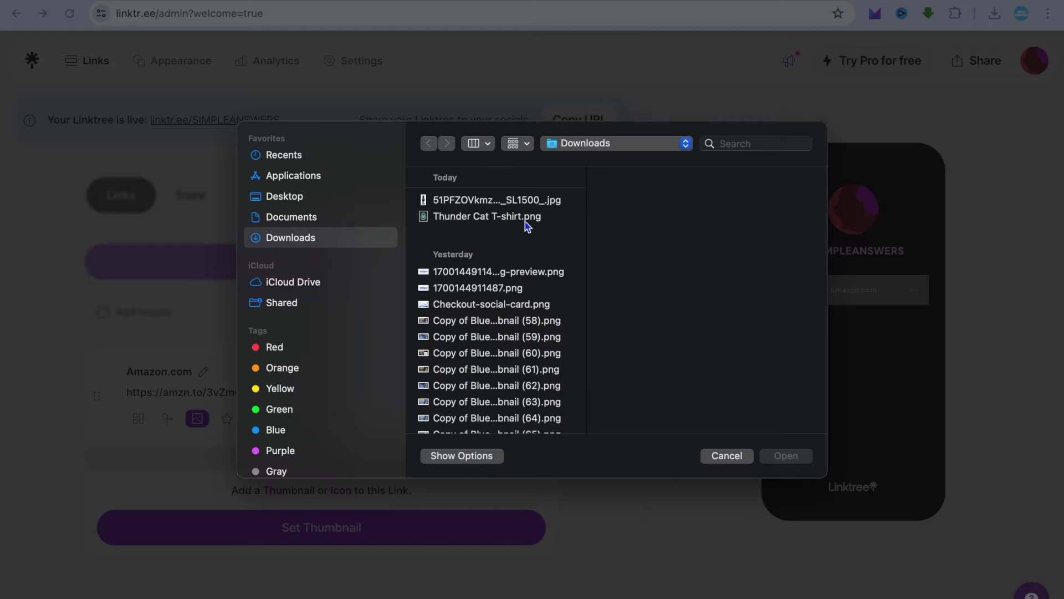
{"action": "left_click", "coordinate": [521, 202]}
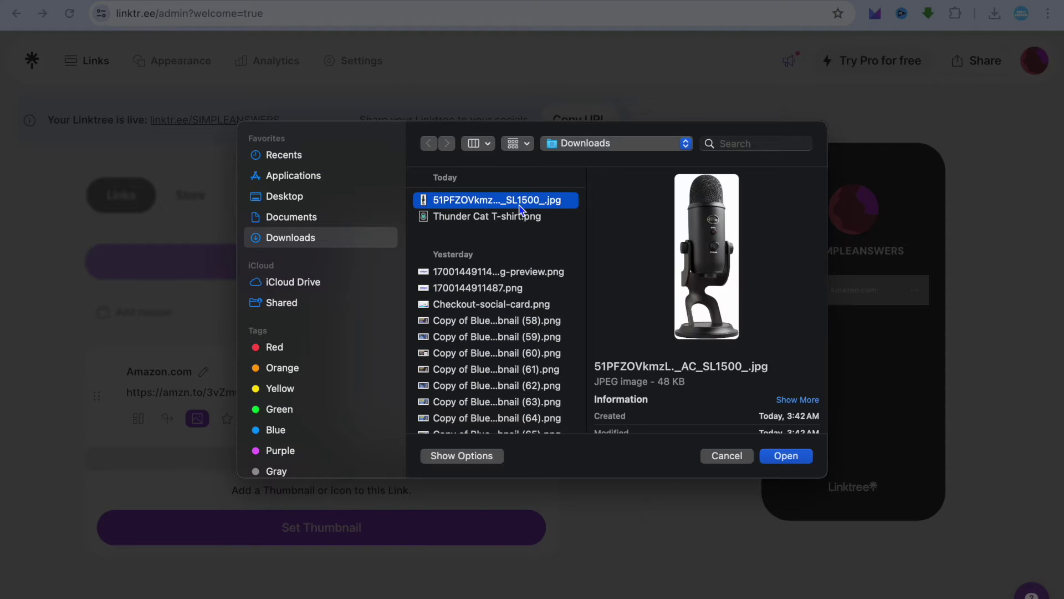
{"action": "left_click", "coordinate": [805, 461]}
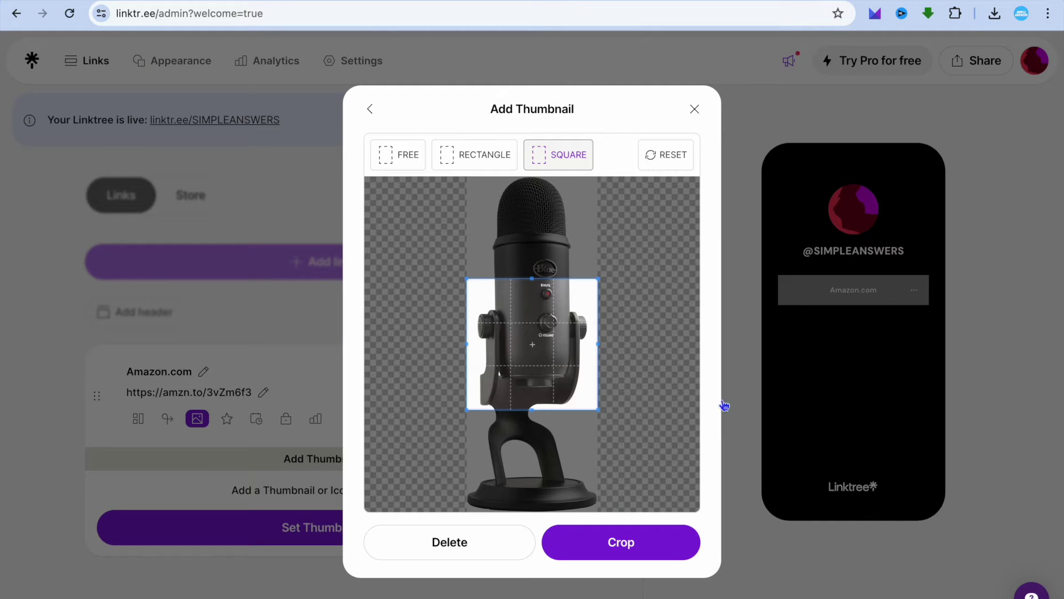
{"action": "left_click", "coordinate": [402, 163]}
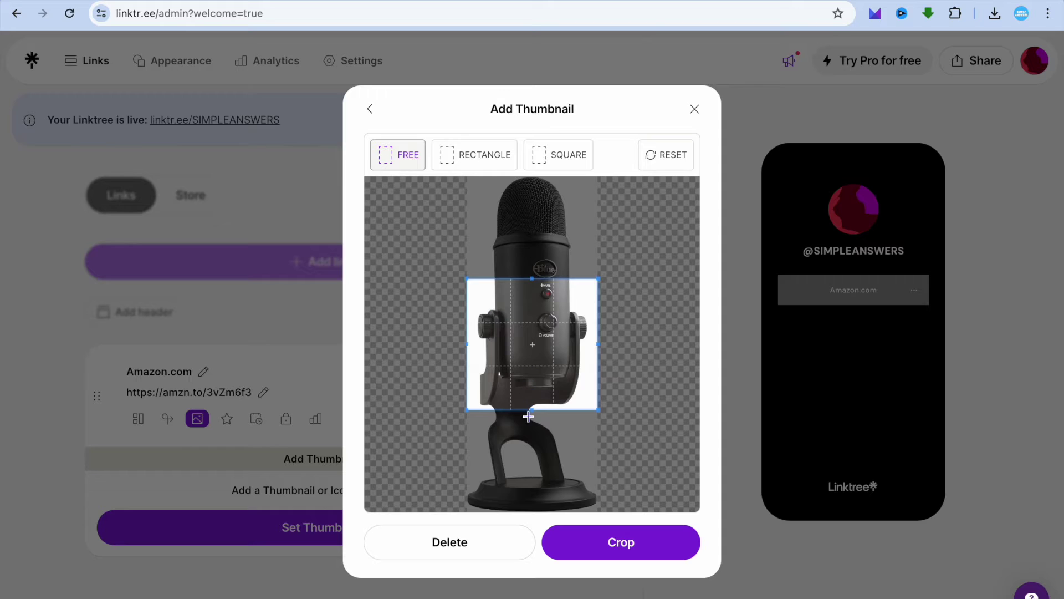
- Fit the crop box around the microphone, crop it, and upload it as the thumbnail
{"action": "left_click_drag", "start_coordinate": [533, 412], "coordinate": [533, 492]}
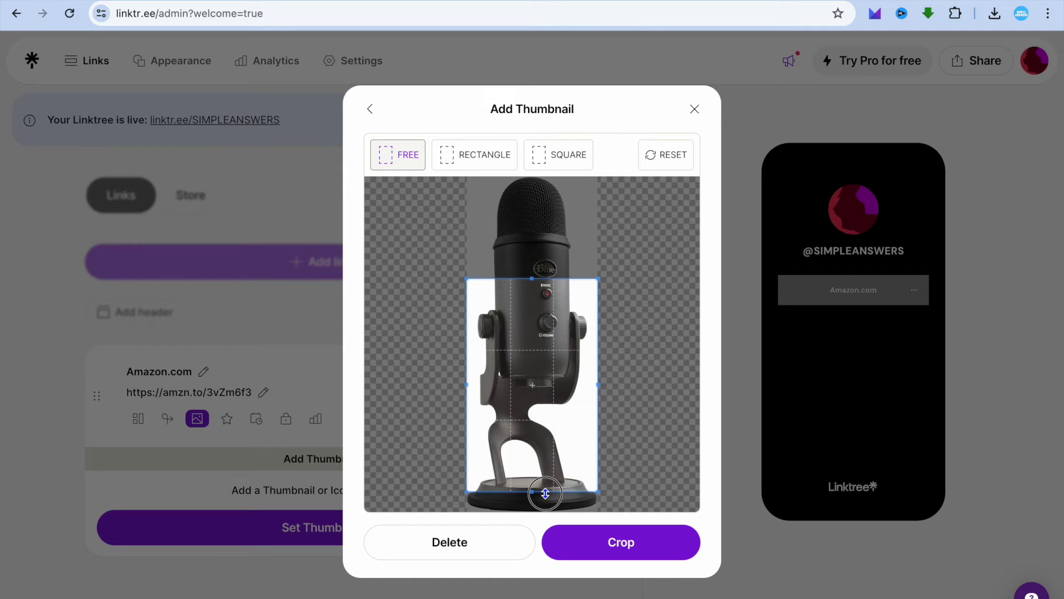
{"action": "left_click_drag", "start_coordinate": [535, 280], "coordinate": [533, 244]}
{"action": "left_click_drag", "start_coordinate": [542, 363], "coordinate": [542, 289]}
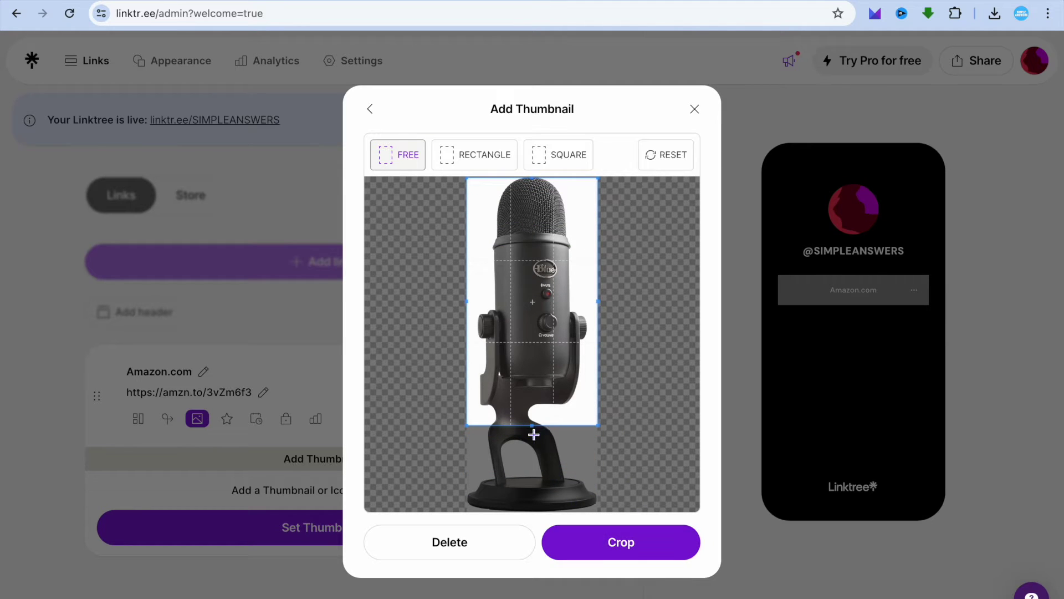
{"action": "left_click_drag", "start_coordinate": [534, 427], "coordinate": [534, 393]}
{"action": "left_click", "coordinate": [611, 541]}
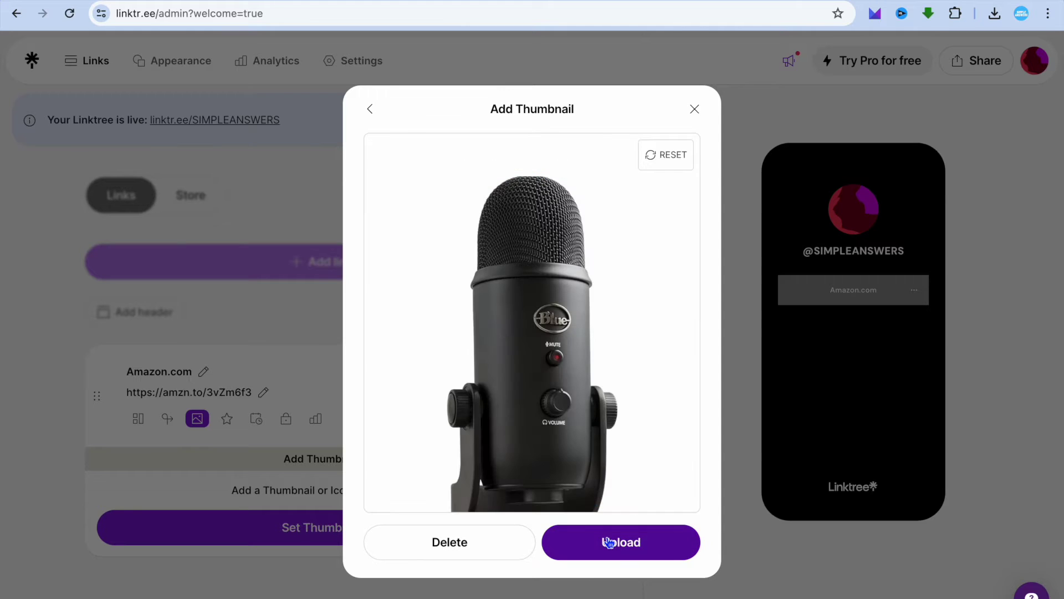
{"action": "left_click", "coordinate": [625, 543]}
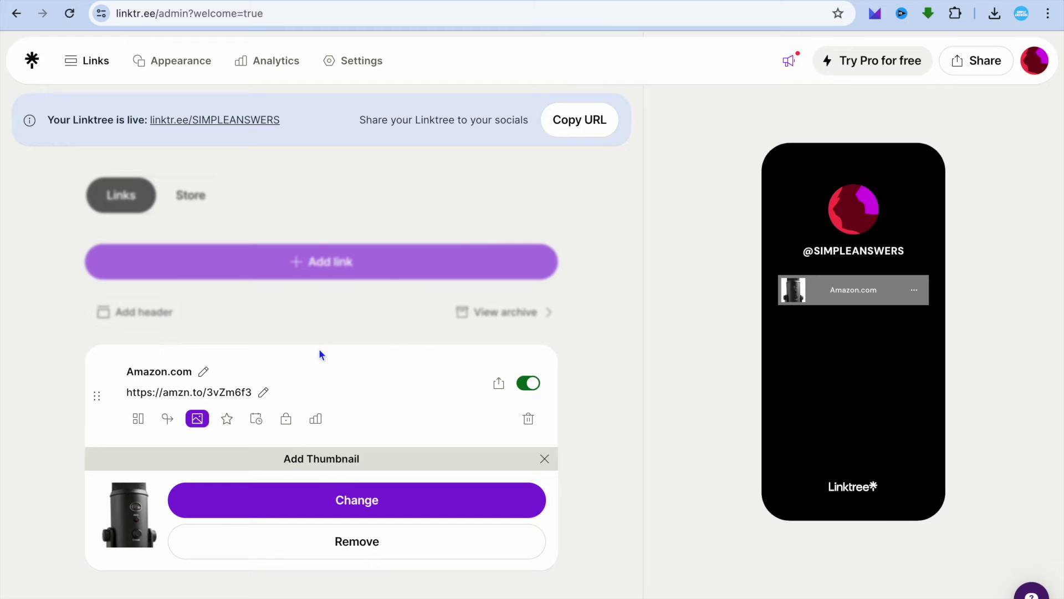
- Rename the link title from Amazon.com to MICROPHONE
{"action": "left_click", "coordinate": [203, 374]}
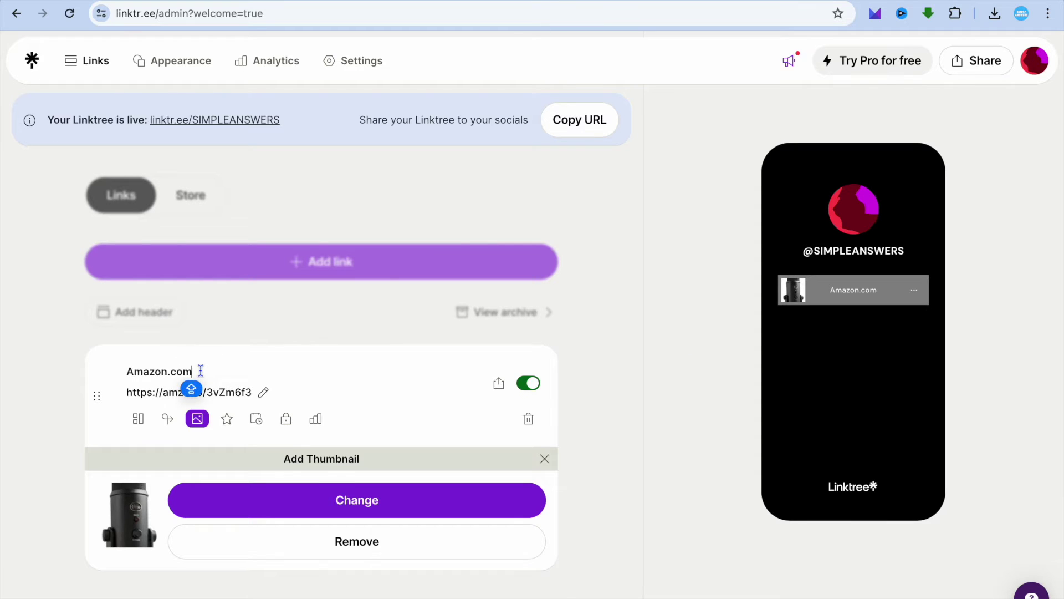
{"action": "left_click_drag", "start_coordinate": [198, 375], "coordinate": [112, 370]}
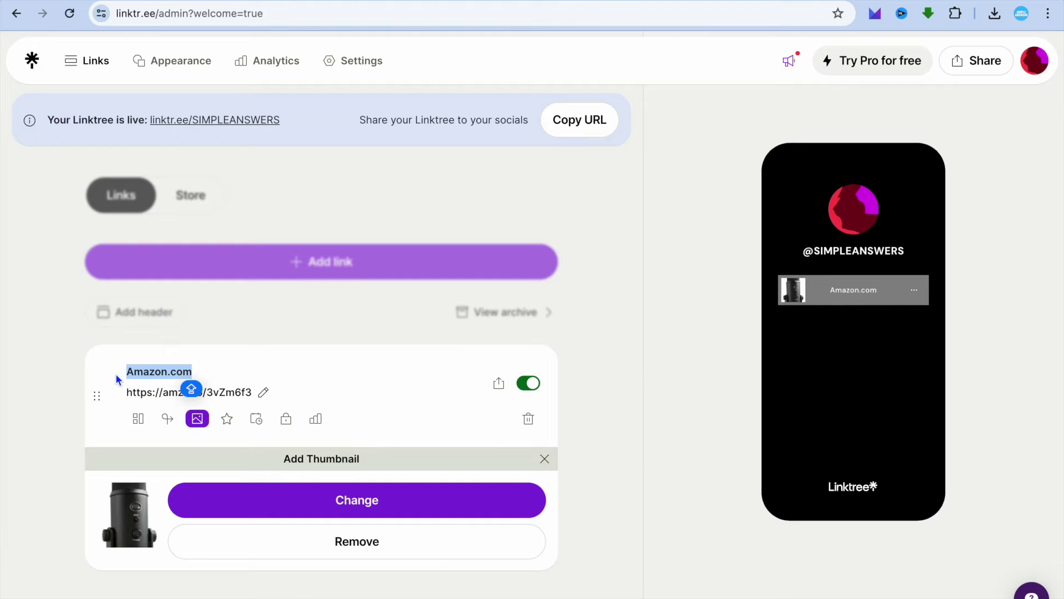
{"action": "type", "text": "MICR"}
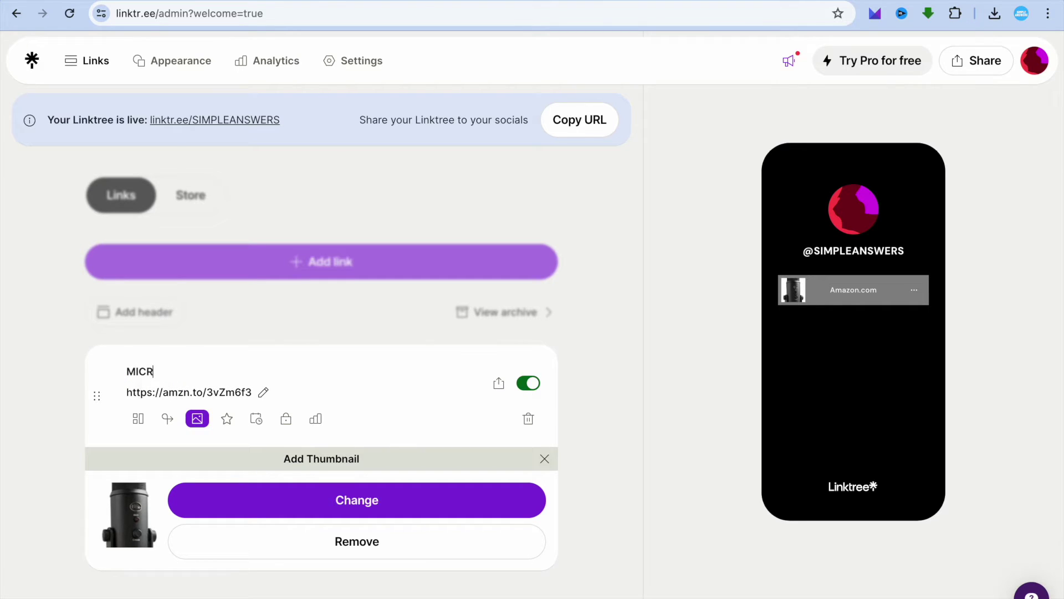
{"action": "type", "text": "OPHONE"}
{"action": "left_click", "coordinate": [579, 394]}
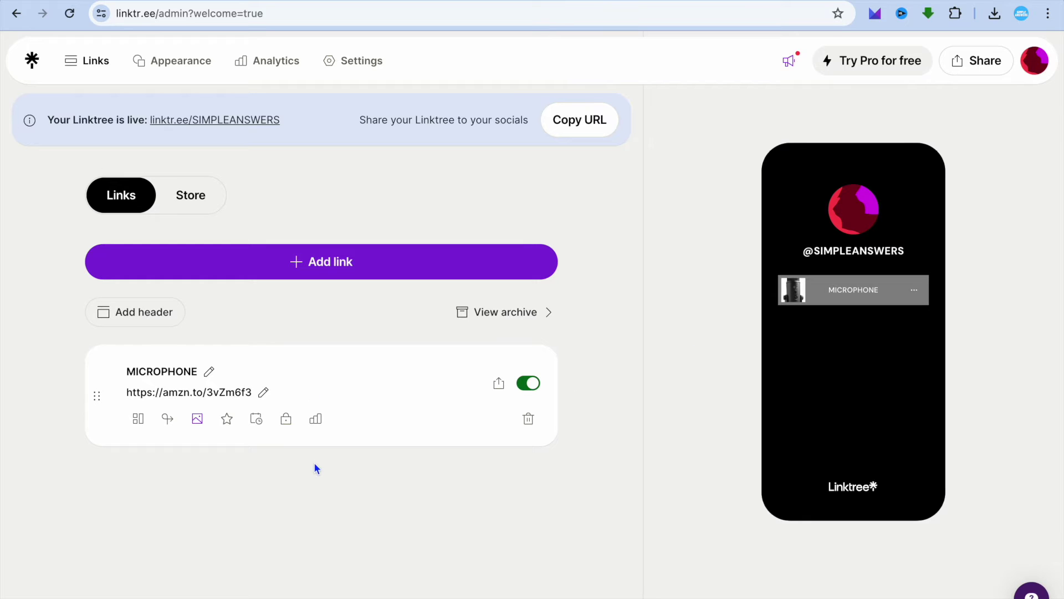
- Copy the Linktree page URL from the Share panel and return to Pinterest
{"action": "left_click", "coordinate": [368, 264]}
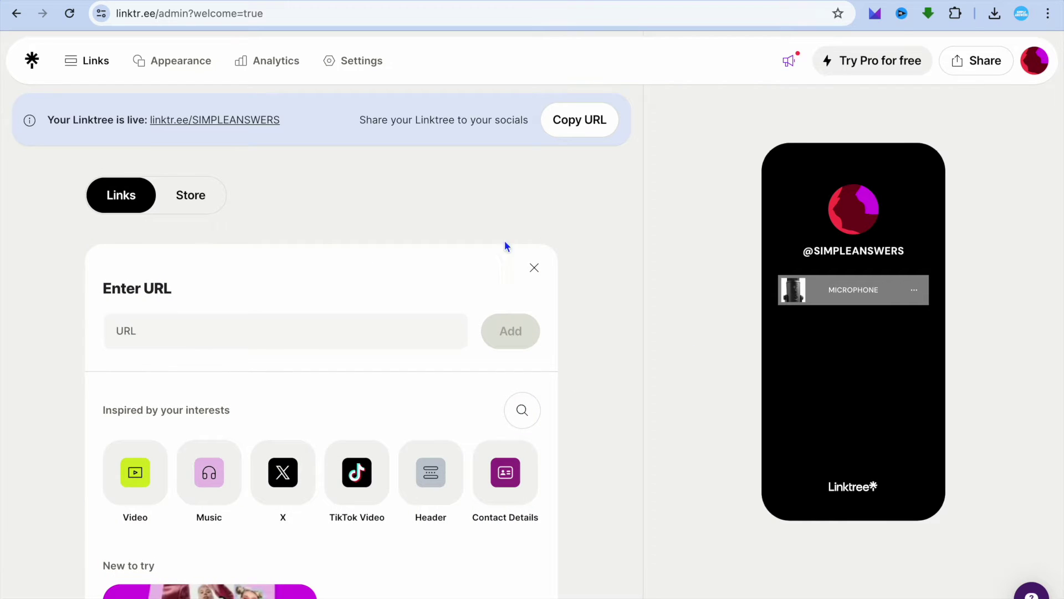
{"action": "left_click", "coordinate": [535, 268]}
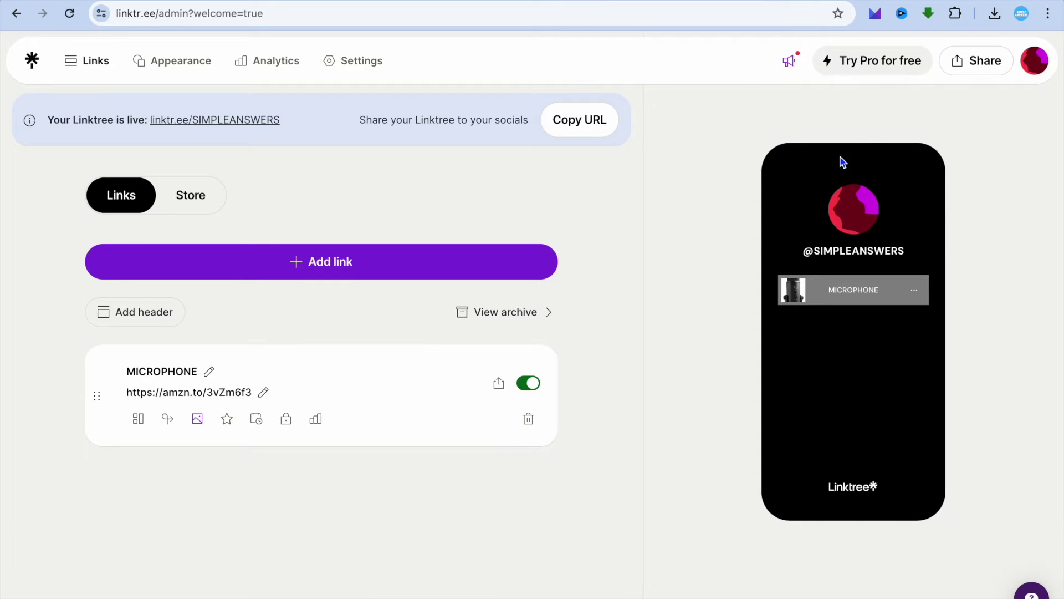
{"action": "left_click", "coordinate": [972, 69]}
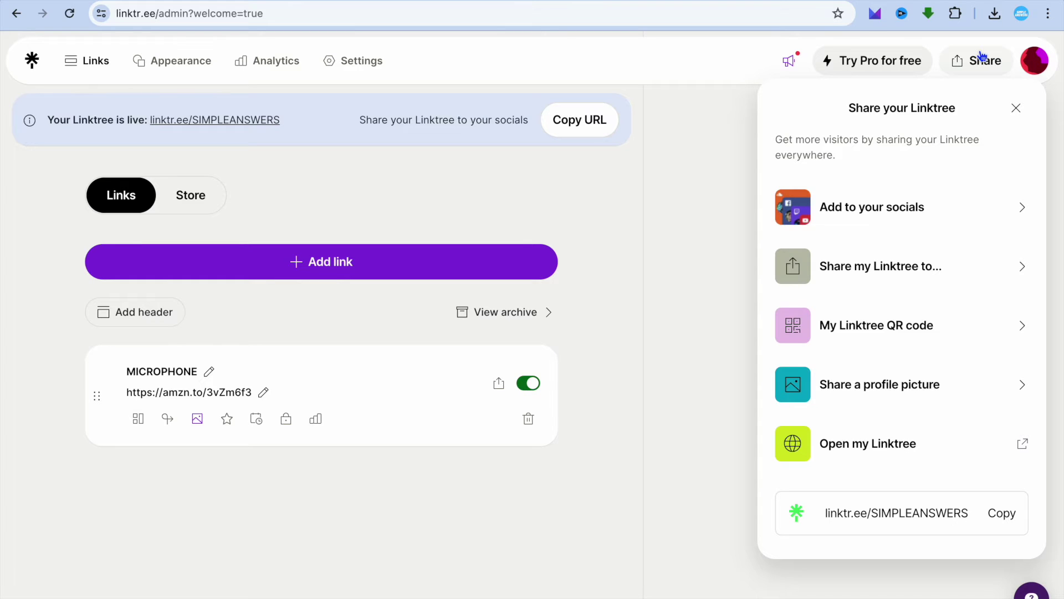
{"action": "left_click", "coordinate": [1006, 516]}
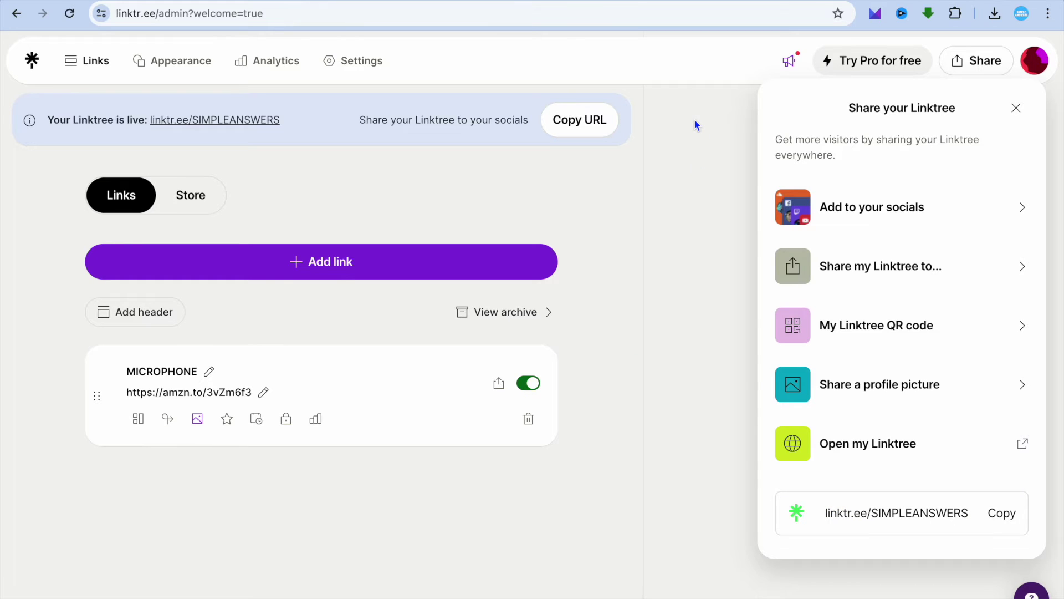
{"action": "left_click", "coordinate": [555, 1]}
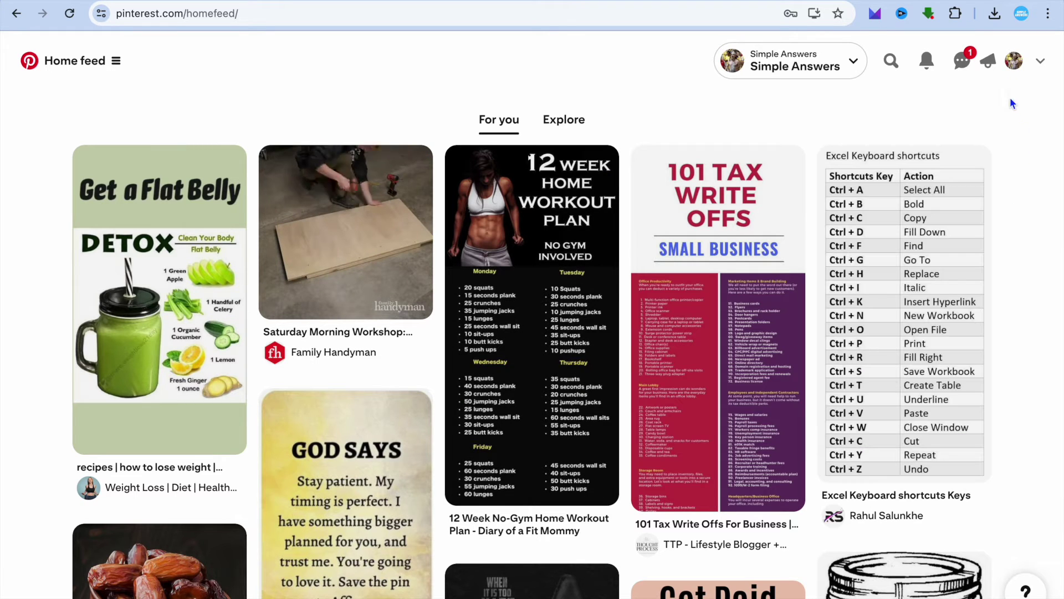
- Reach Pinterest's Create Pin form via the profile's Saved tab and + menu
{"action": "left_click", "coordinate": [1013, 62]}
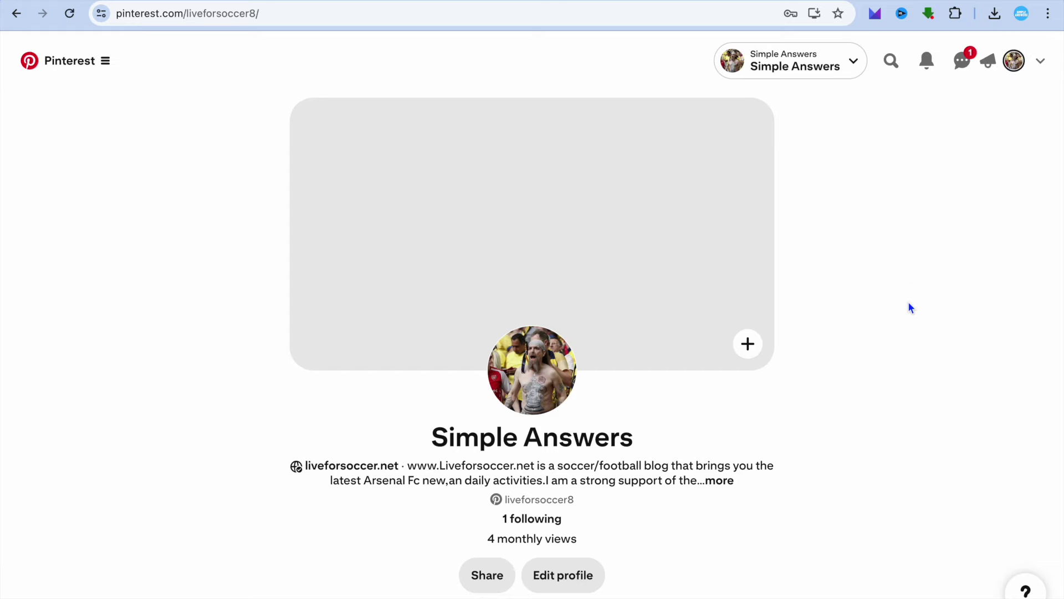
{"action": "scroll", "coordinate": [909, 304], "scroll_direction": "down", "scroll_amount": 2}
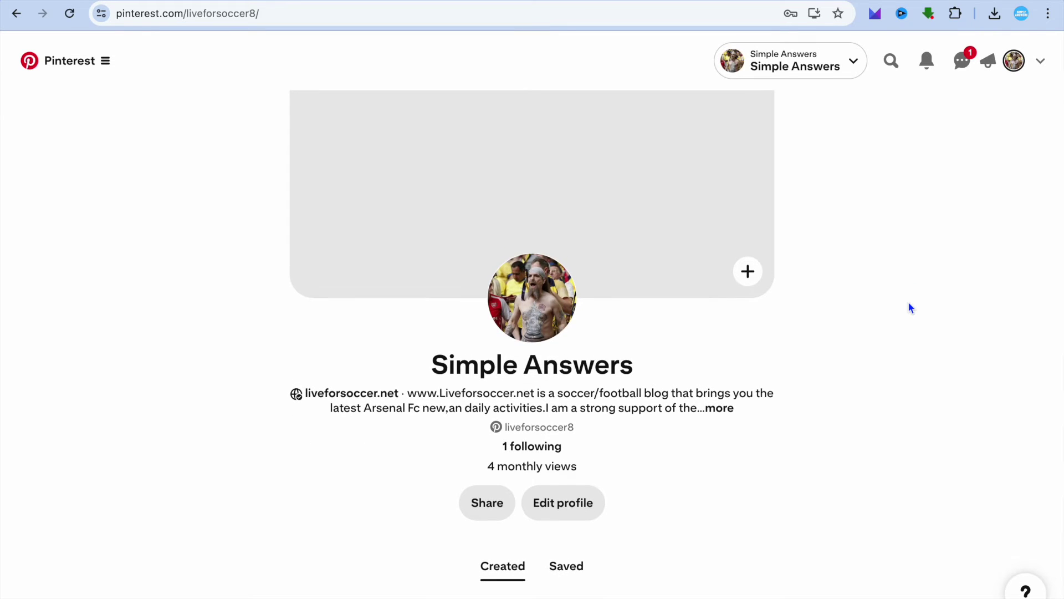
{"action": "left_click", "coordinate": [564, 566]}
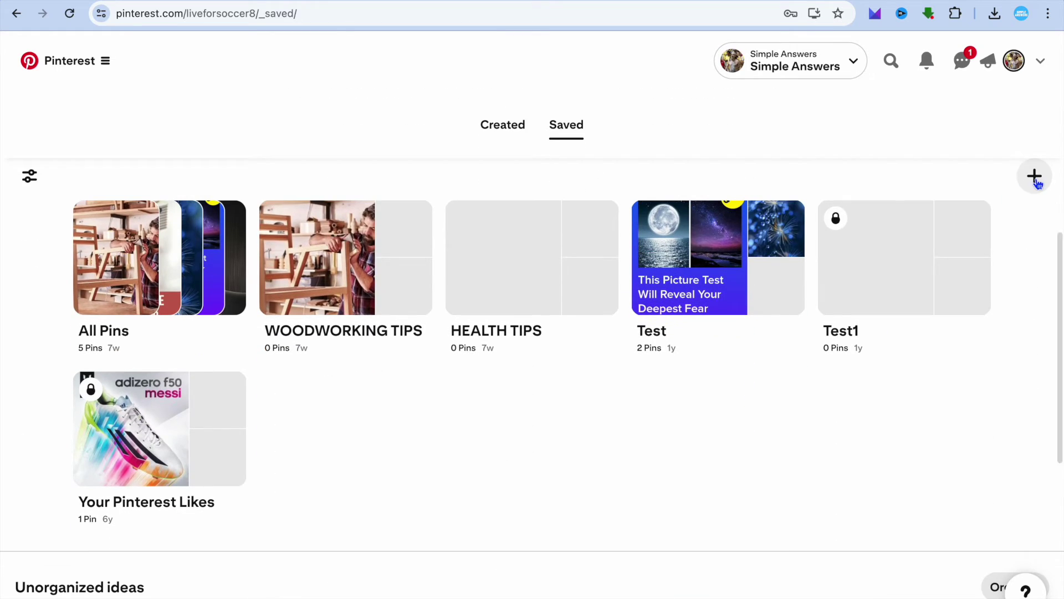
{"action": "left_click", "coordinate": [1035, 178]}
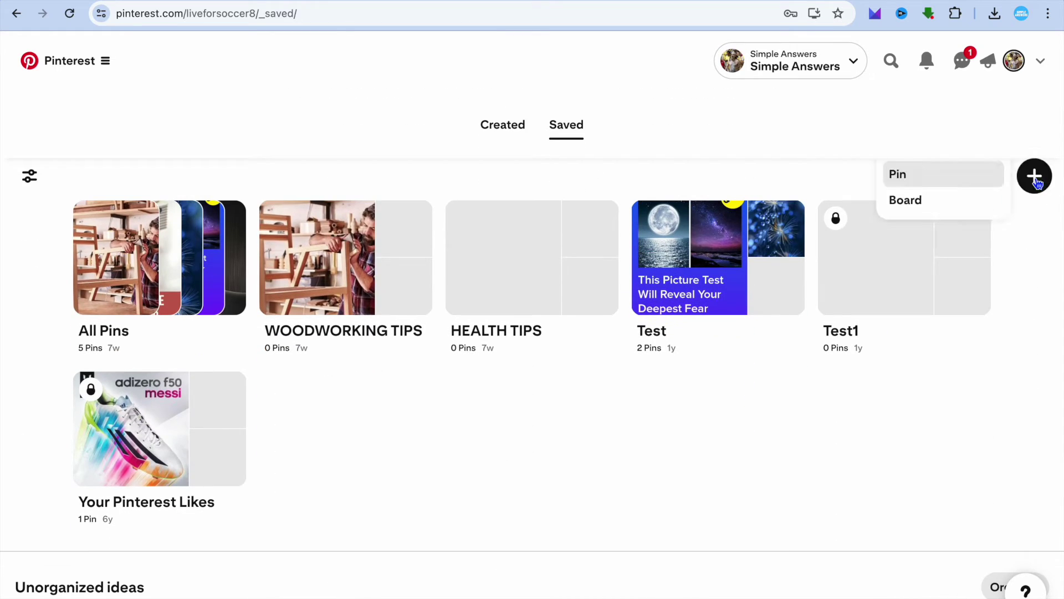
{"action": "left_click", "coordinate": [955, 178]}
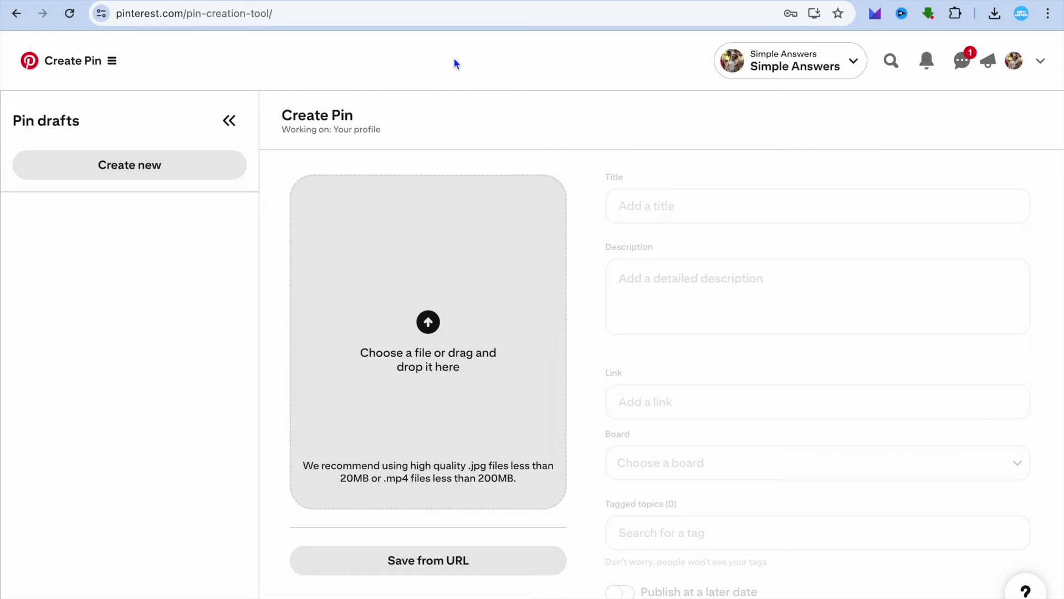
- Load canva.com in a new browser tab
{"action": "key", "text": "ctrl+t"}
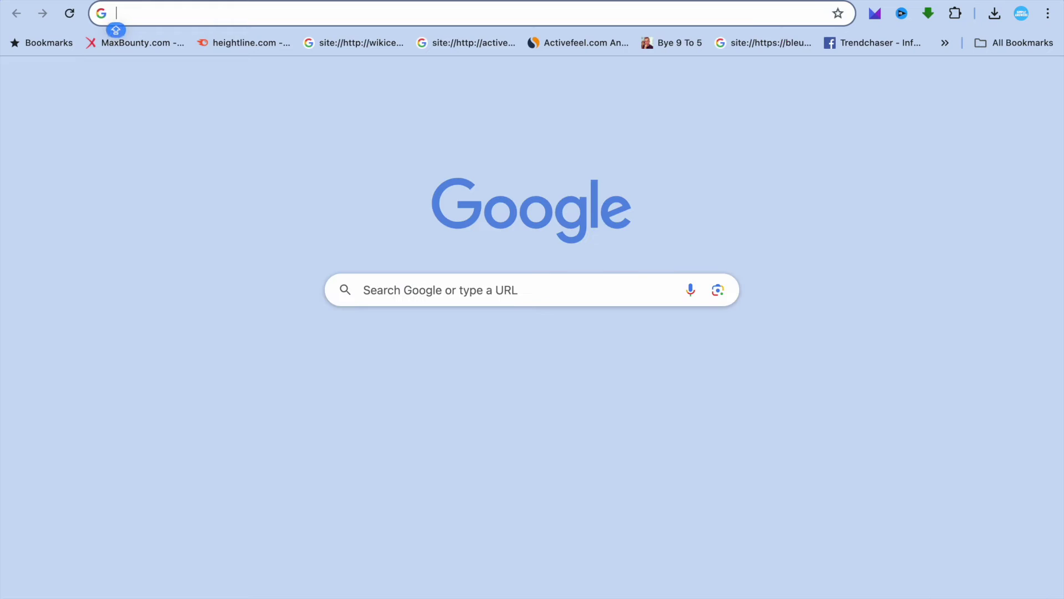
{"action": "type", "text": "ca"}
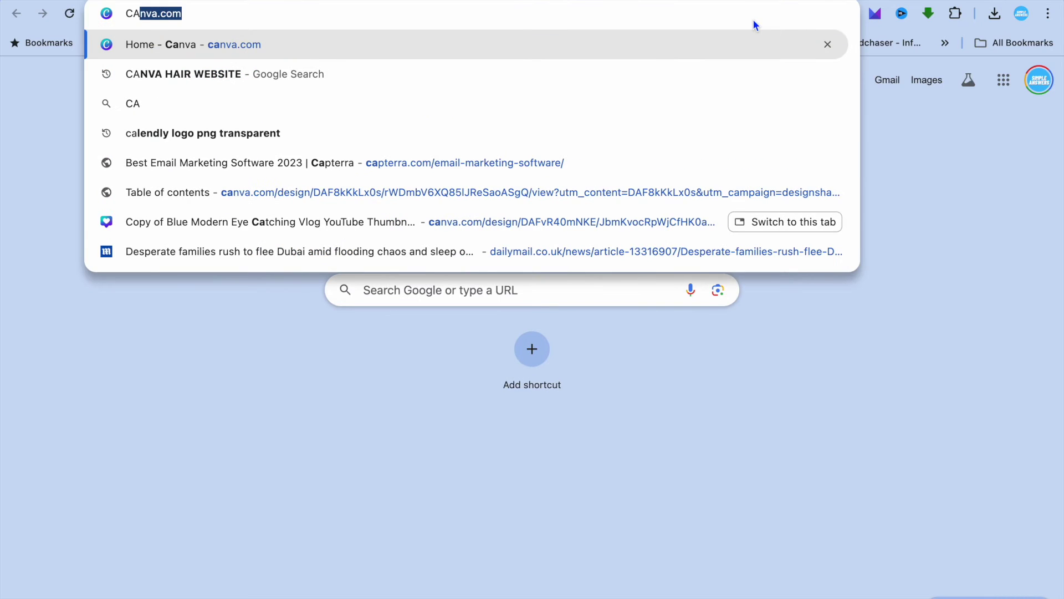
{"action": "key", "text": "Return"}
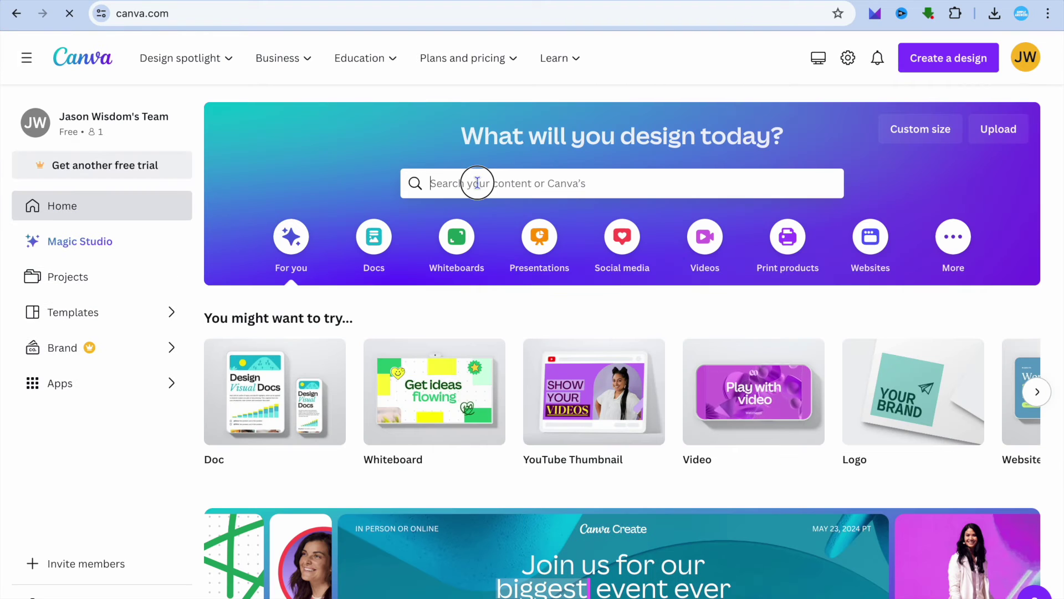
- Search for 'PINTERE' and pick the Pinterest Pin (1000 × 1500 px) design type
{"action": "left_click", "coordinate": [476, 182]}
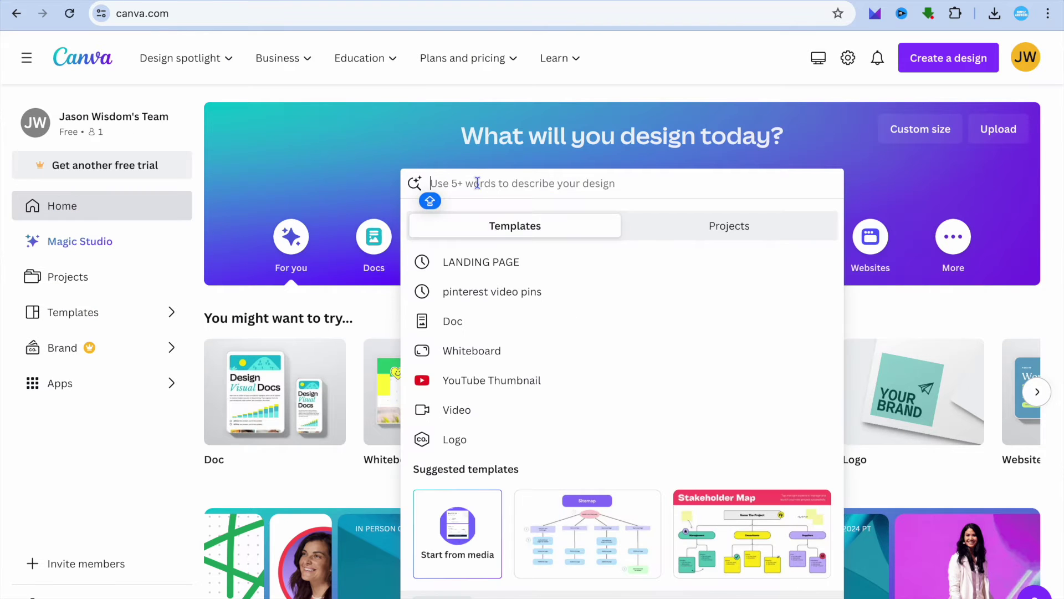
{"action": "type", "text": "PIN"}
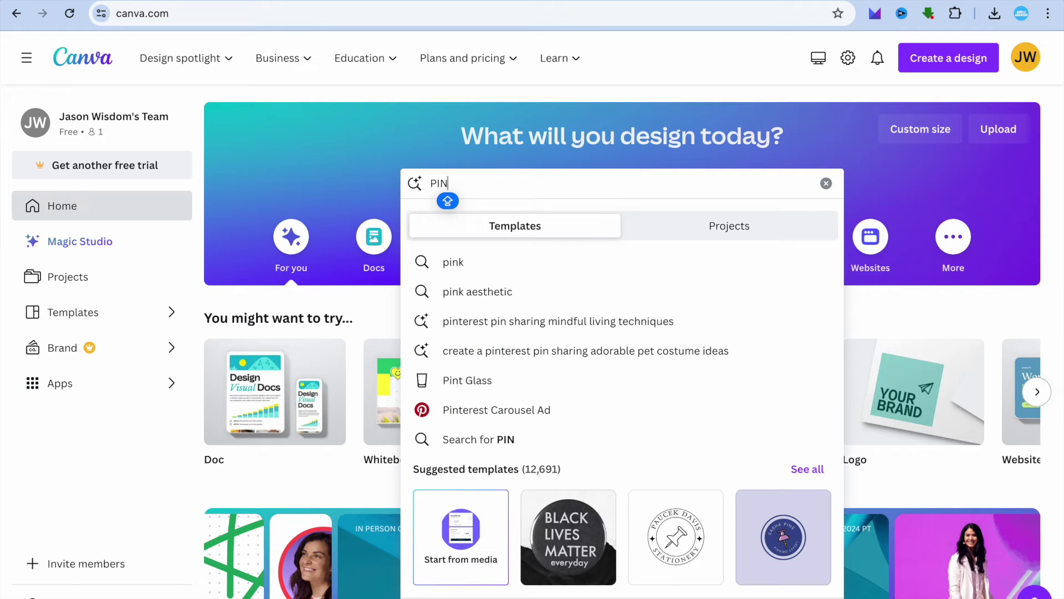
{"action": "type", "text": "TERE"}
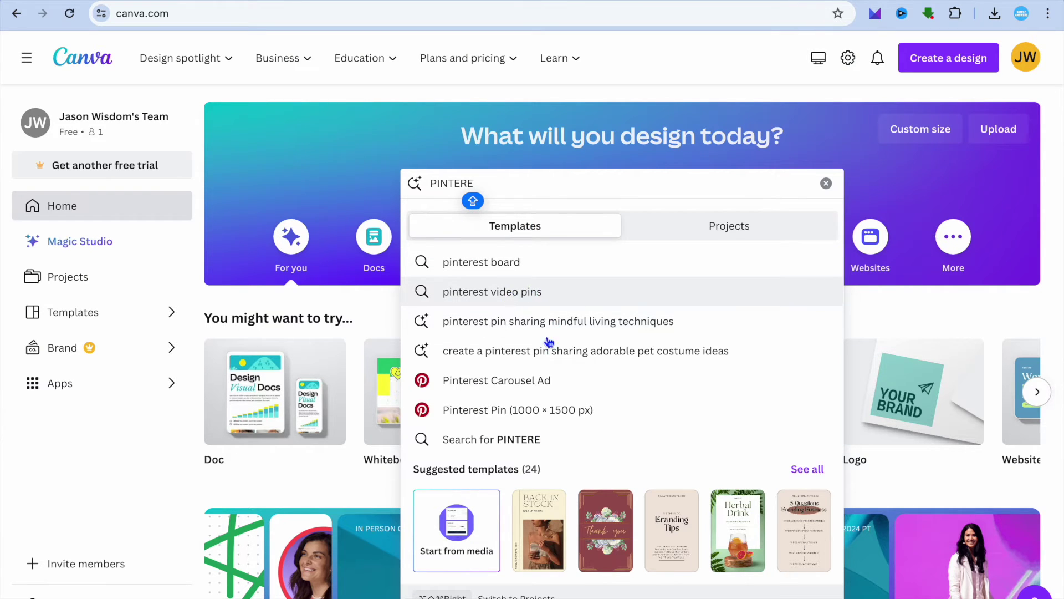
{"action": "left_click", "coordinate": [544, 408]}
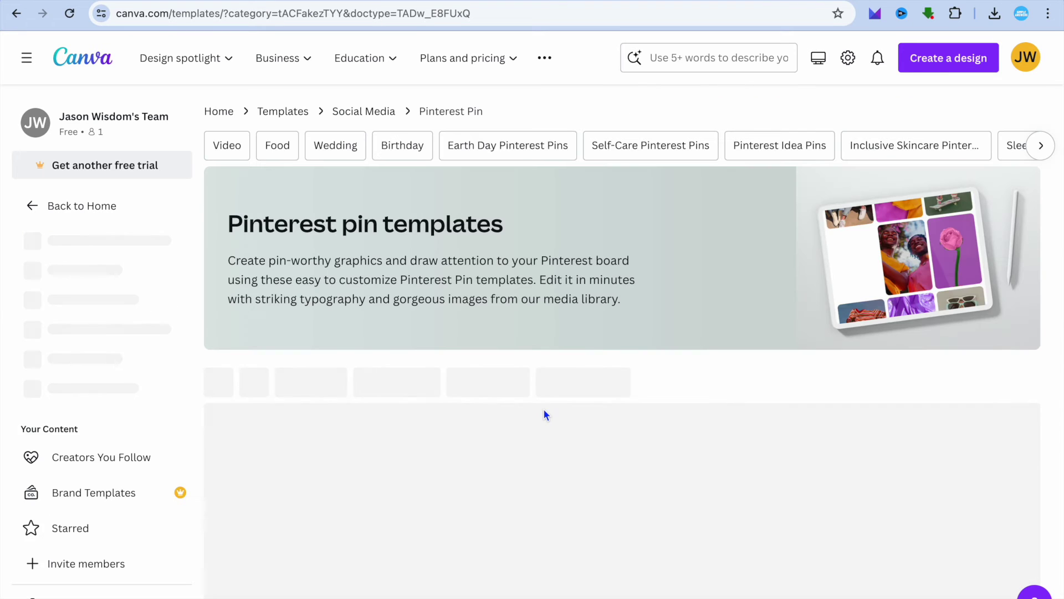
- Open the Black and Beige Stylish Product Launch pin template as a new editable design
{"action": "scroll", "coordinate": [545, 411], "scroll_direction": "down", "scroll_amount": 5}
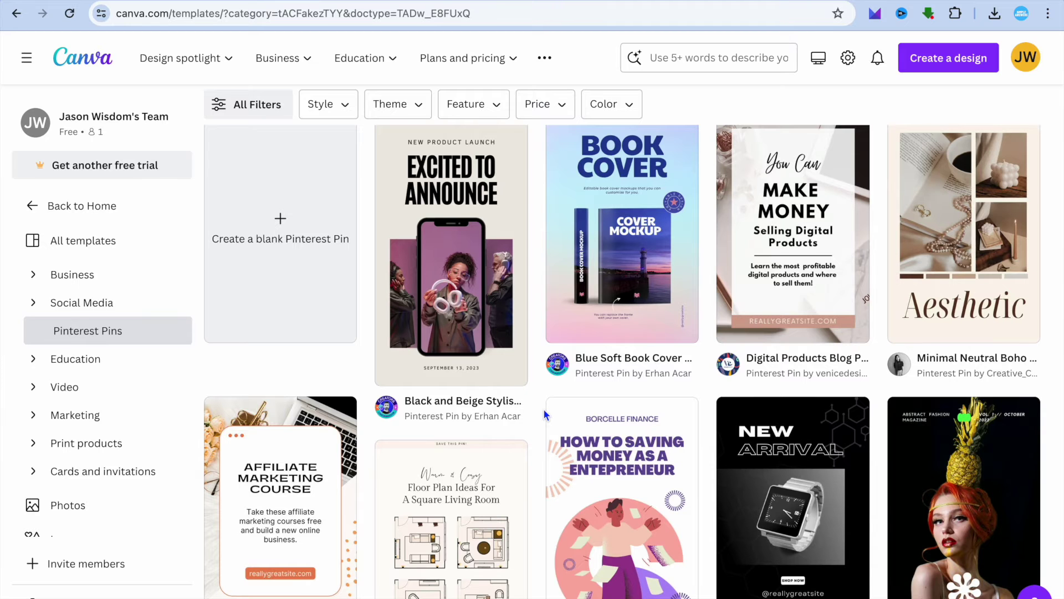
{"action": "scroll", "coordinate": [544, 413], "scroll_direction": "down", "scroll_amount": 2}
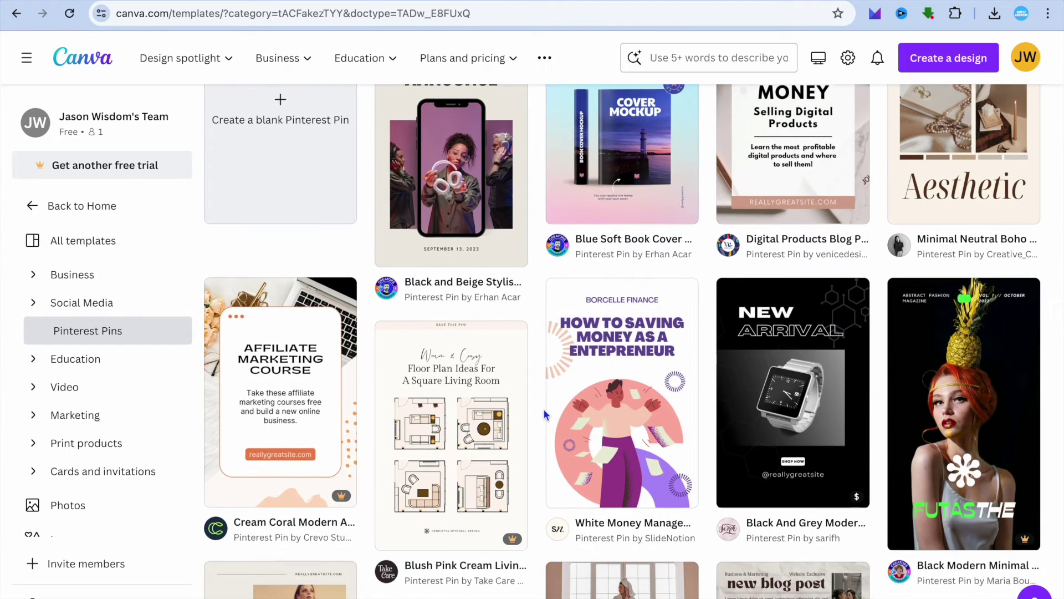
{"action": "scroll", "coordinate": [543, 413], "scroll_direction": "down", "scroll_amount": 7}
{"action": "scroll", "coordinate": [544, 413], "scroll_direction": "up", "scroll_amount": 4}
{"action": "scroll", "coordinate": [544, 413], "scroll_direction": "up", "scroll_amount": 6}
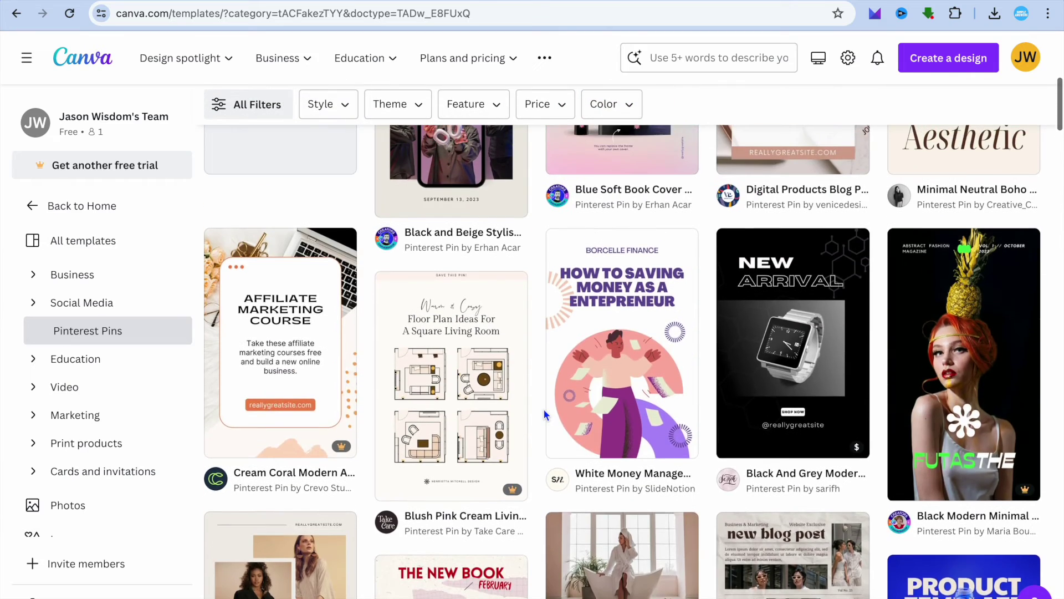
{"action": "scroll", "coordinate": [545, 413], "scroll_direction": "down", "scroll_amount": 3}
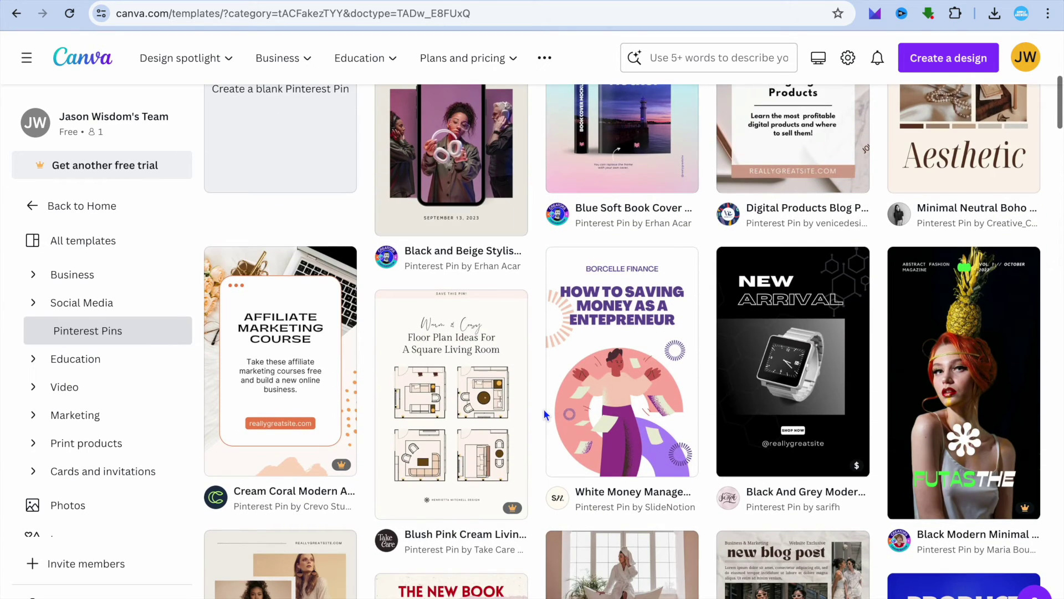
{"action": "mouse_move", "coordinate": [770, 412]}
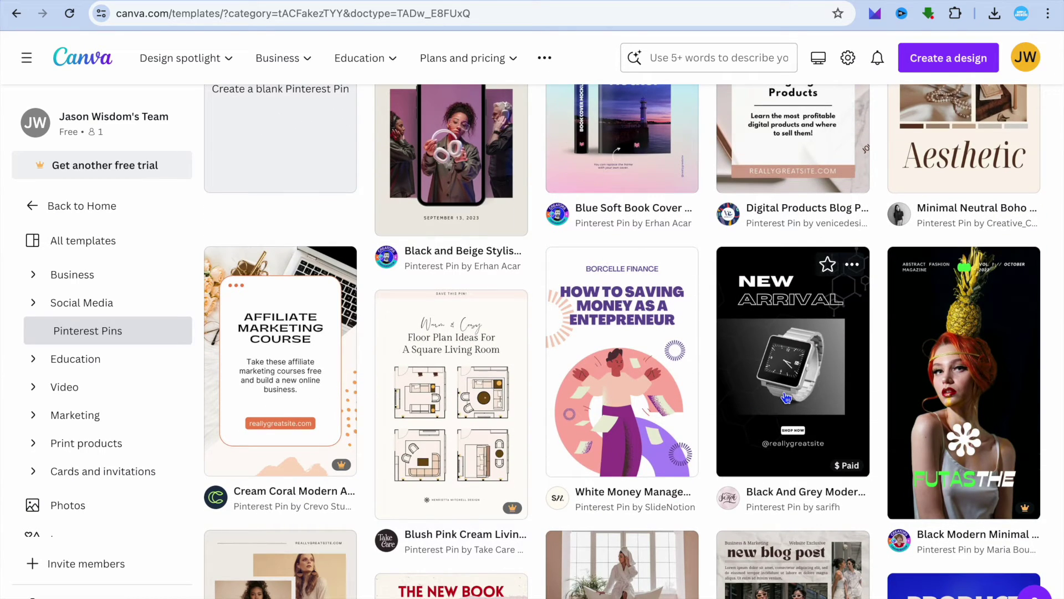
{"action": "scroll", "coordinate": [658, 261], "scroll_direction": "up", "scroll_amount": 3}
{"action": "left_click", "coordinate": [432, 329]}
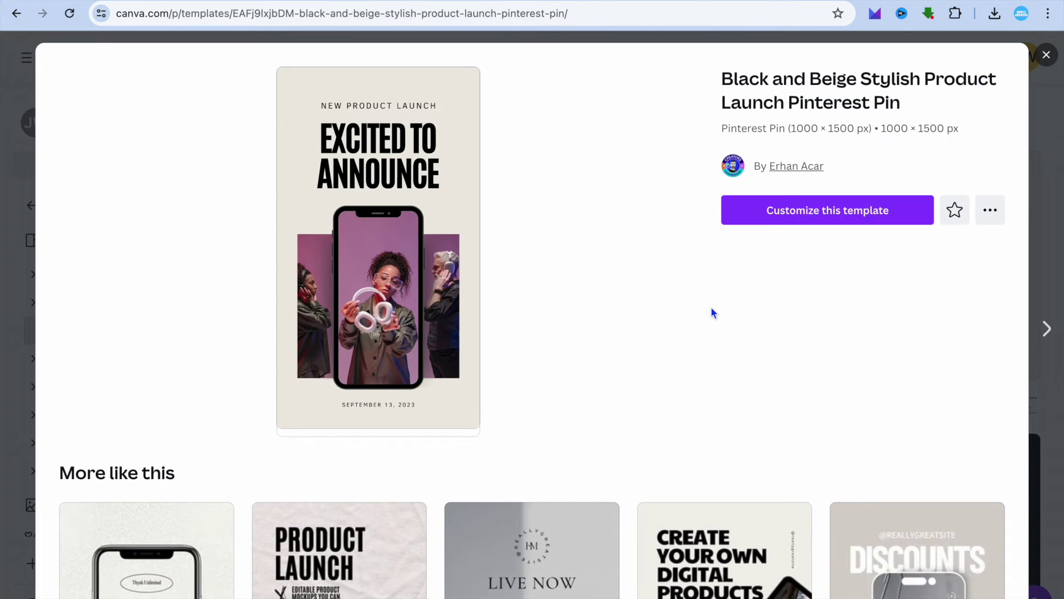
{"action": "left_click", "coordinate": [818, 214]}
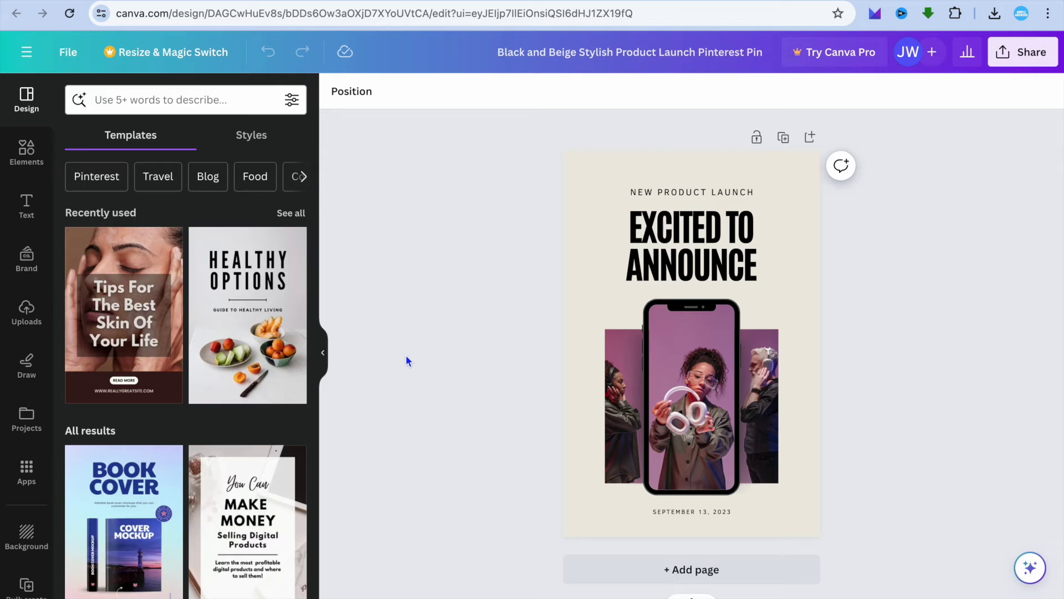
- Delete the phone frame and its photo from the middle of the pin
{"action": "left_click", "coordinate": [28, 317]}
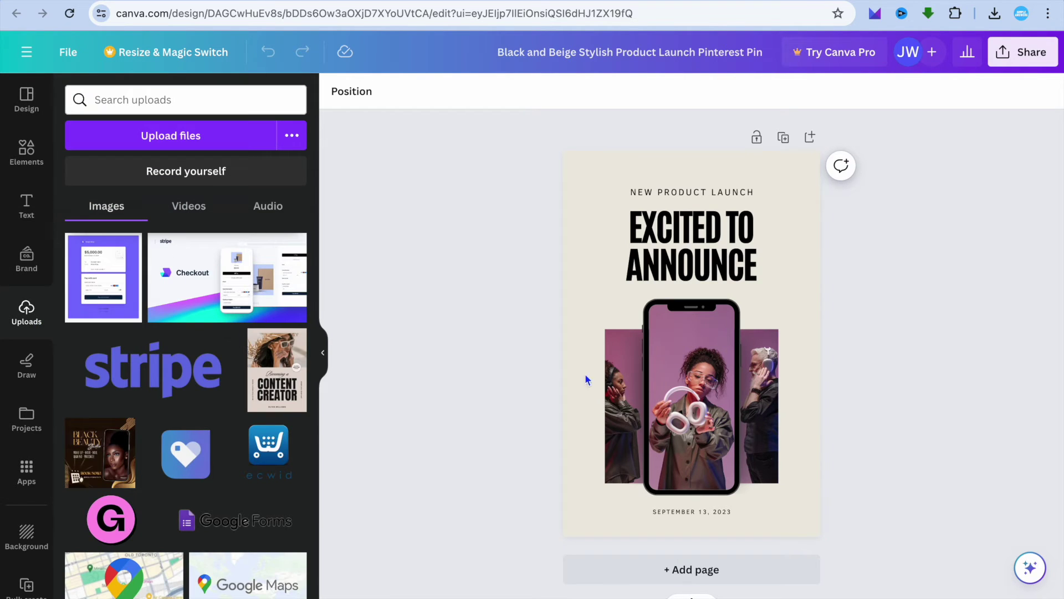
{"action": "left_click", "coordinate": [683, 383]}
{"action": "left_click", "coordinate": [697, 264]}
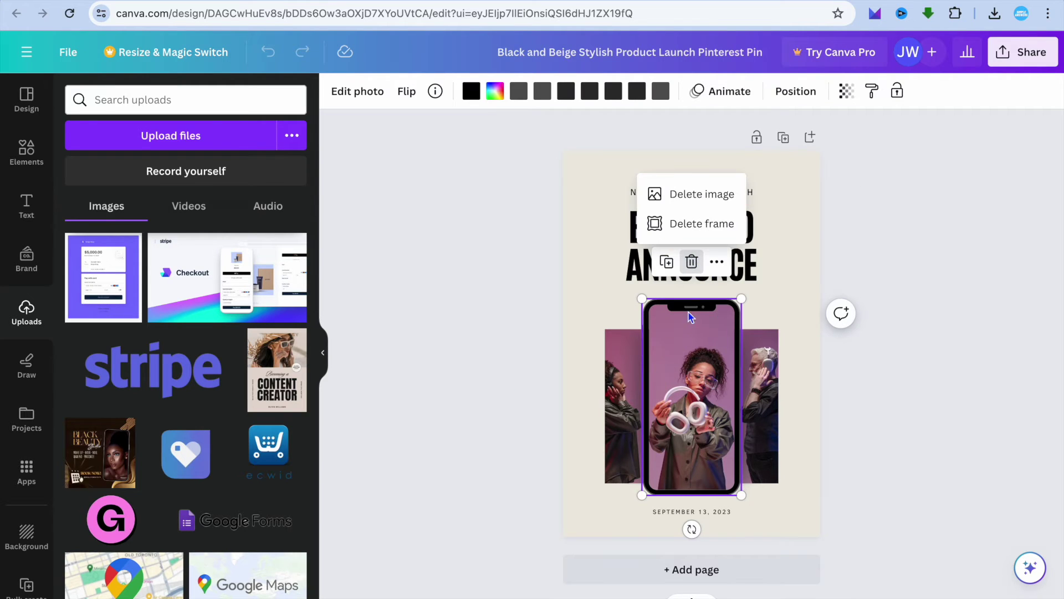
{"action": "left_click", "coordinate": [711, 229]}
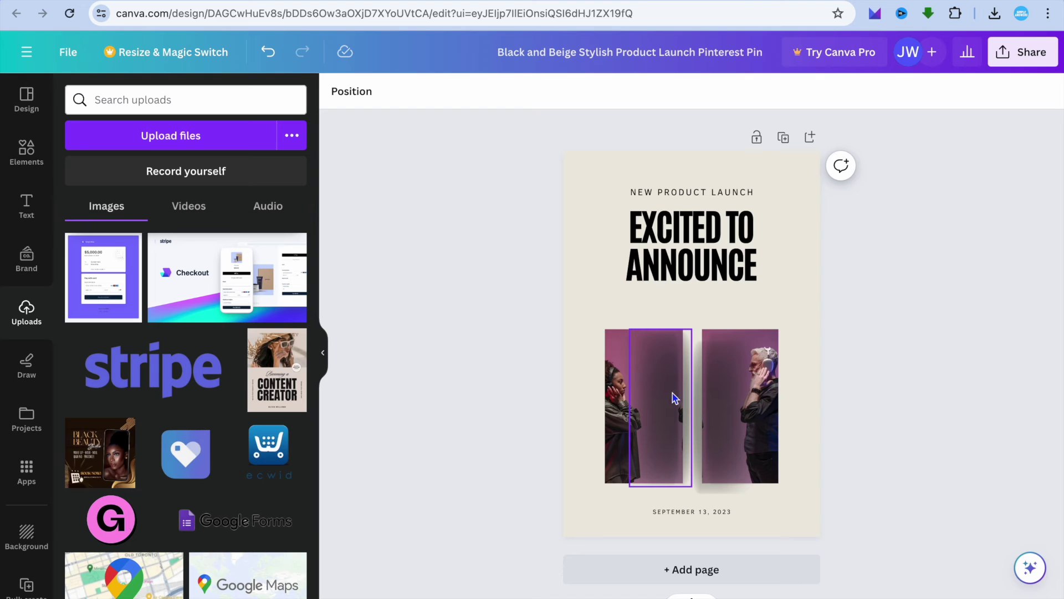
- Delete the left photo grid from the pin
{"action": "left_click", "coordinate": [636, 391]}
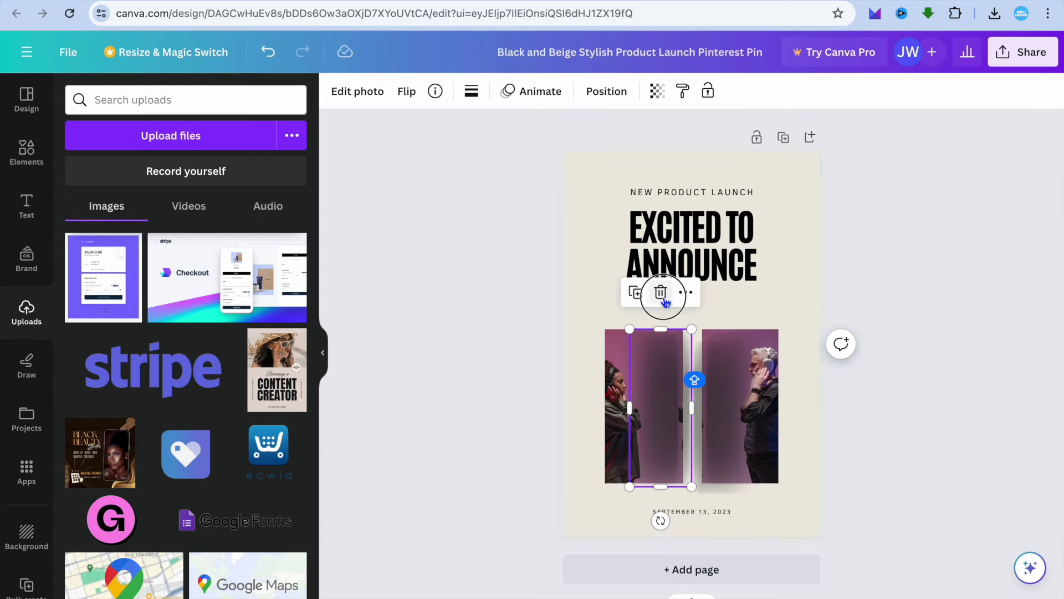
{"action": "left_click", "coordinate": [665, 303]}
{"action": "left_click", "coordinate": [637, 365]}
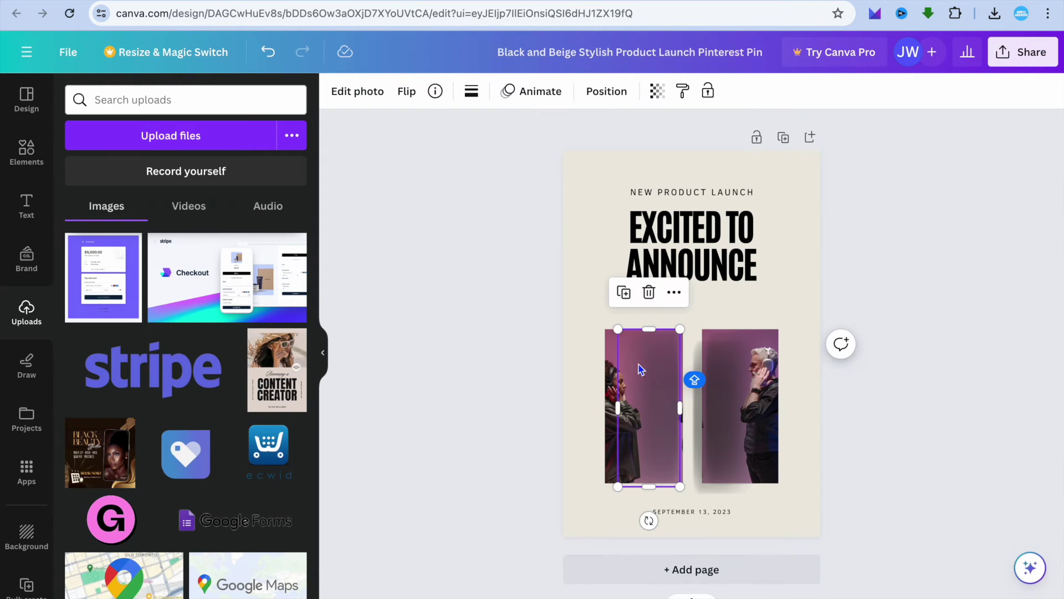
{"action": "left_click", "coordinate": [650, 297]}
{"action": "left_click", "coordinate": [637, 380]}
{"action": "left_click", "coordinate": [644, 295]}
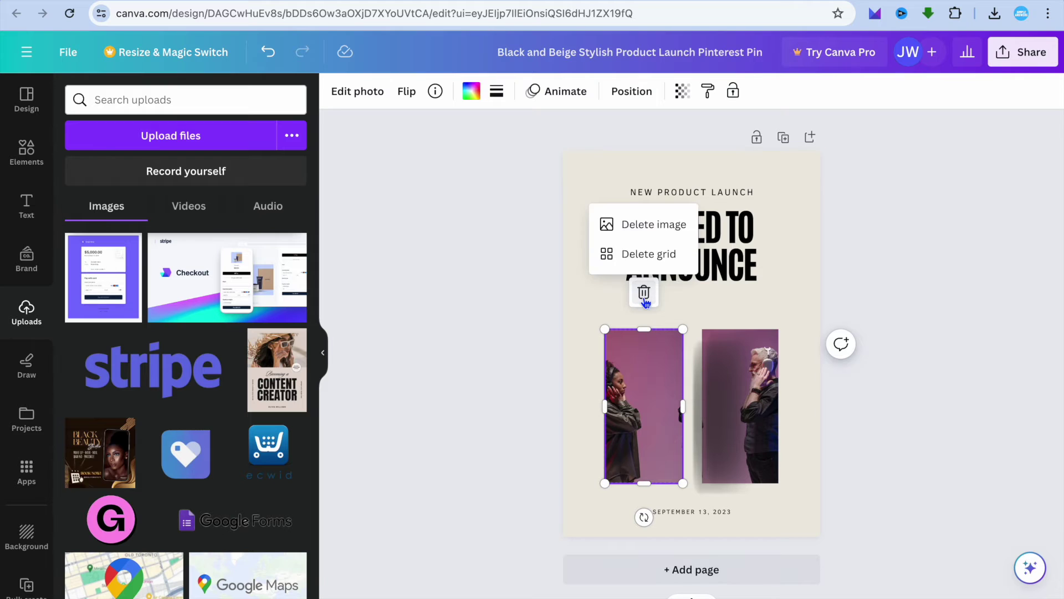
{"action": "left_click", "coordinate": [651, 253]}
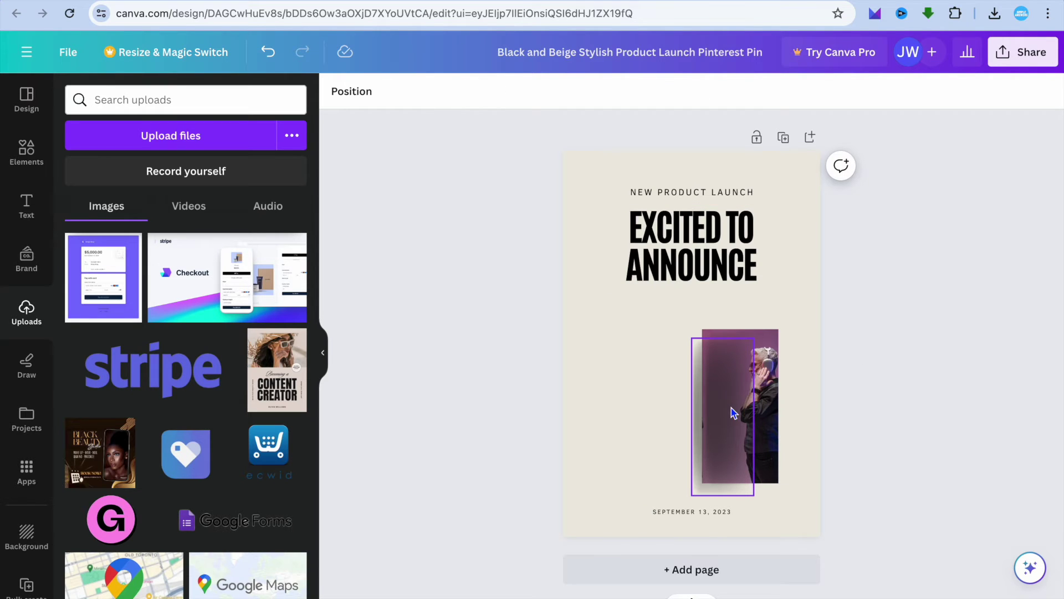
- Delete the right photo grid, leaving only the text on the beige background
{"action": "left_click", "coordinate": [745, 391]}
{"action": "left_click", "coordinate": [720, 310]}
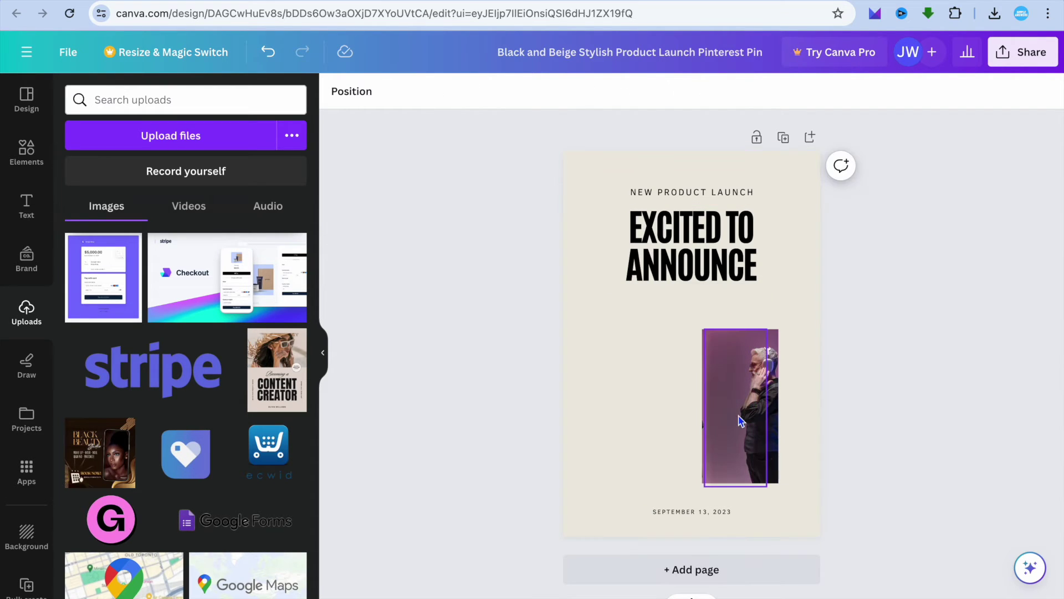
{"action": "left_click", "coordinate": [740, 403]}
{"action": "left_click", "coordinate": [736, 304]}
{"action": "left_click", "coordinate": [740, 314]}
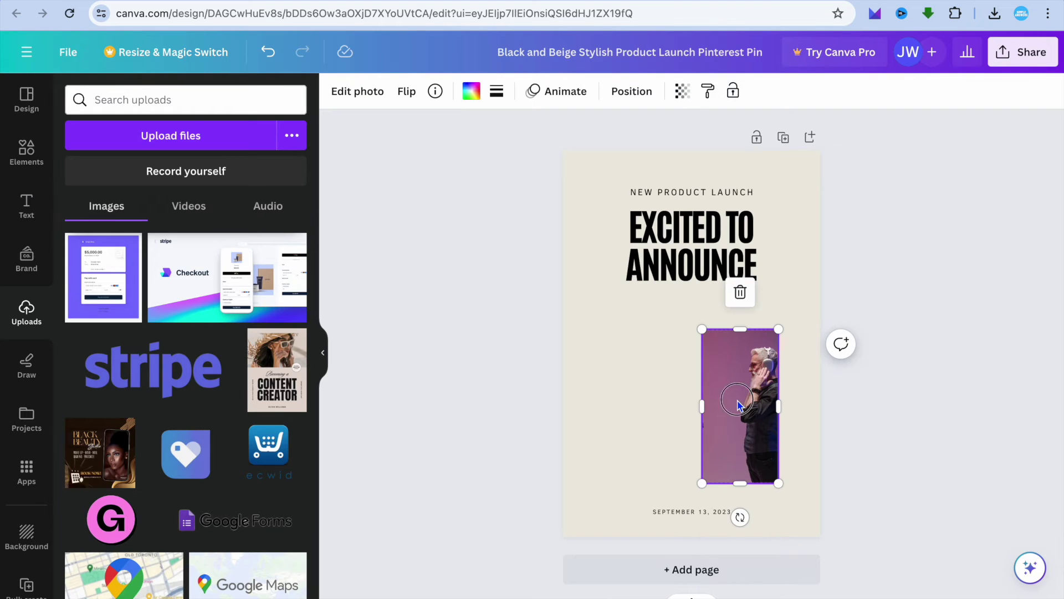
{"action": "left_click", "coordinate": [740, 294]}
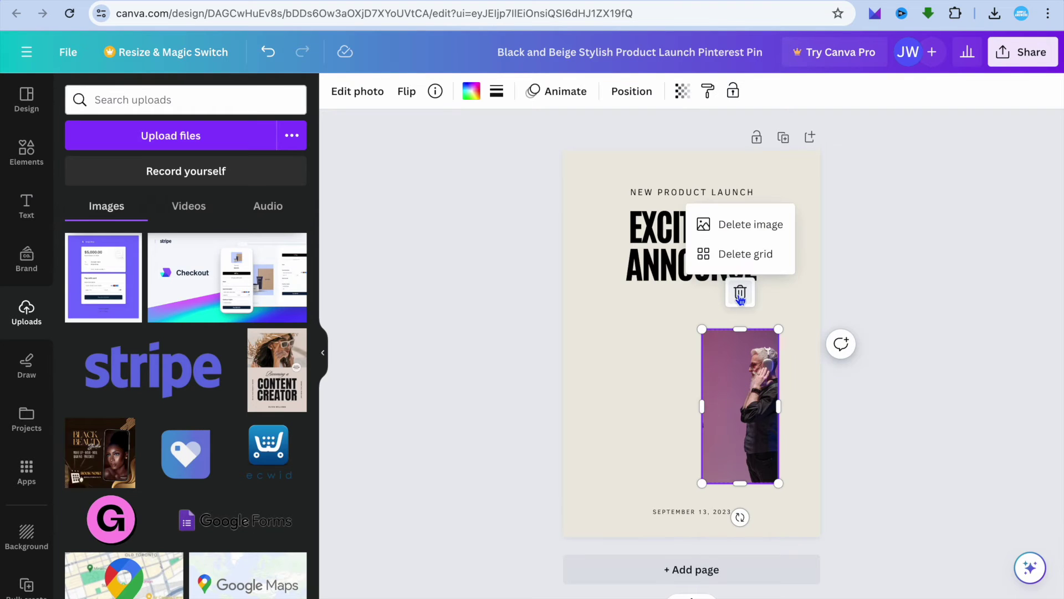
{"action": "left_click", "coordinate": [735, 253]}
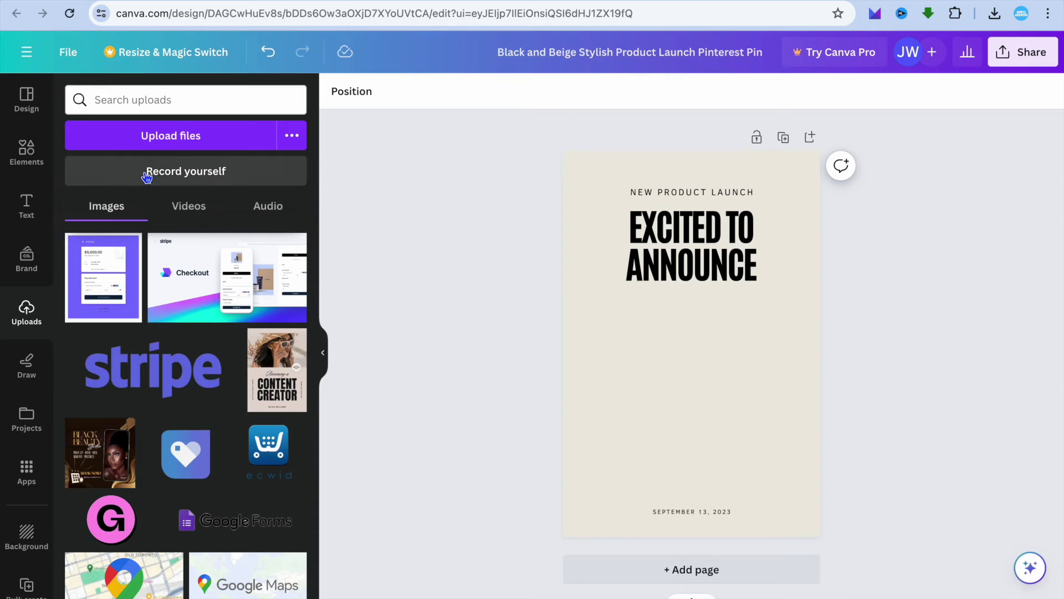
{"action": "left_click", "coordinate": [37, 161]}
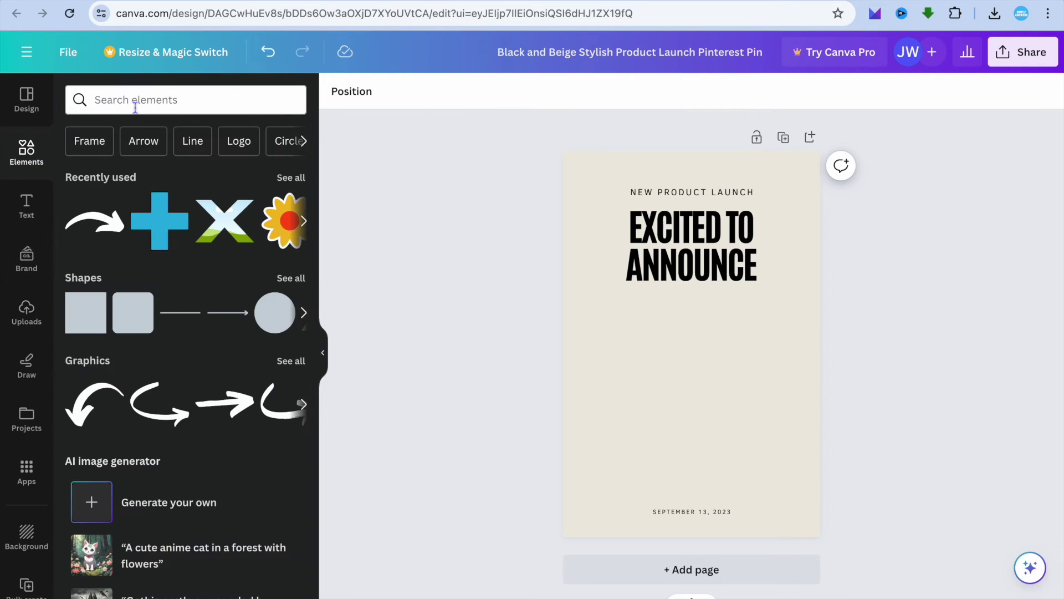
- Search elements for 'grid' and apply the single-frame grid to fill the whole page
{"action": "left_click", "coordinate": [157, 100]}
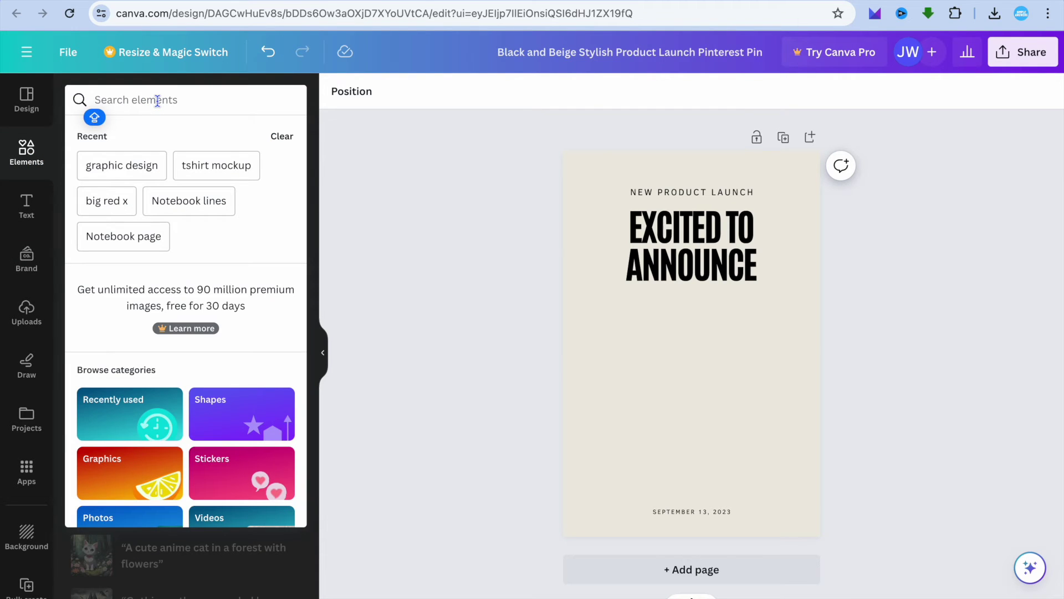
{"action": "type", "text": "GR"}
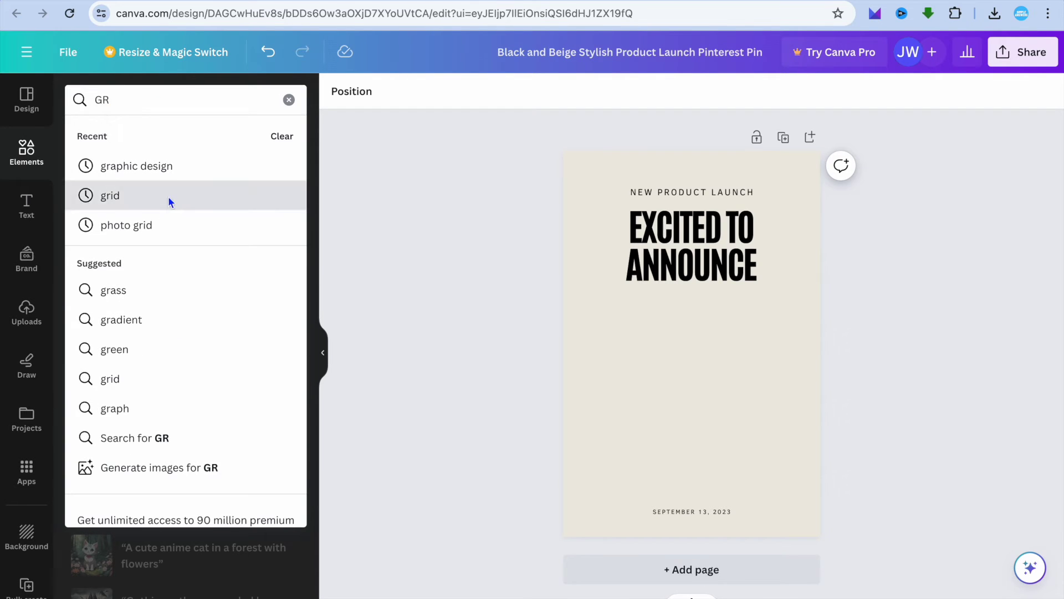
{"action": "left_click", "coordinate": [169, 200]}
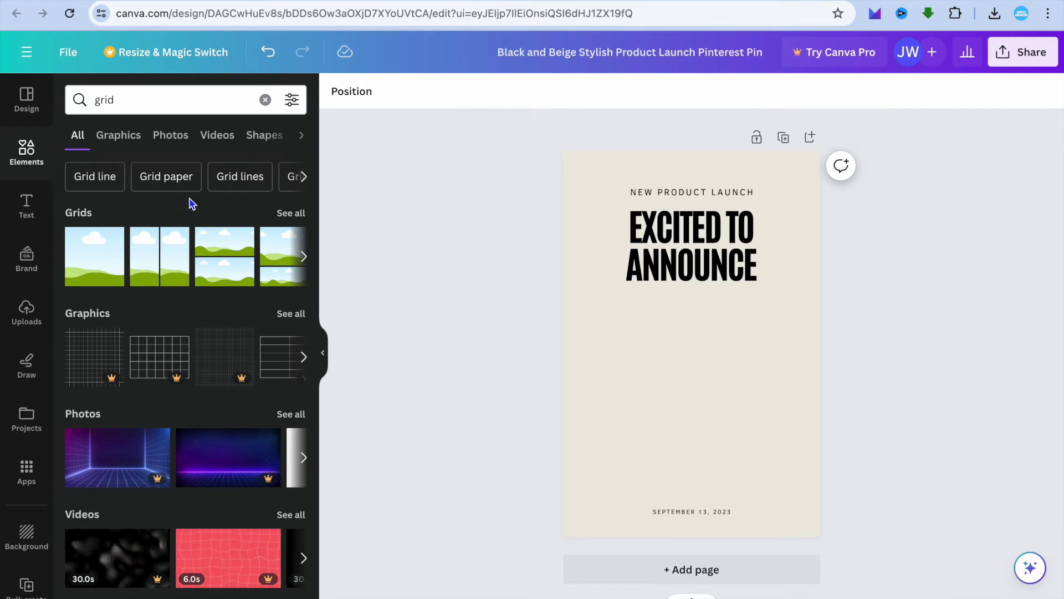
{"action": "left_click", "coordinate": [288, 214]}
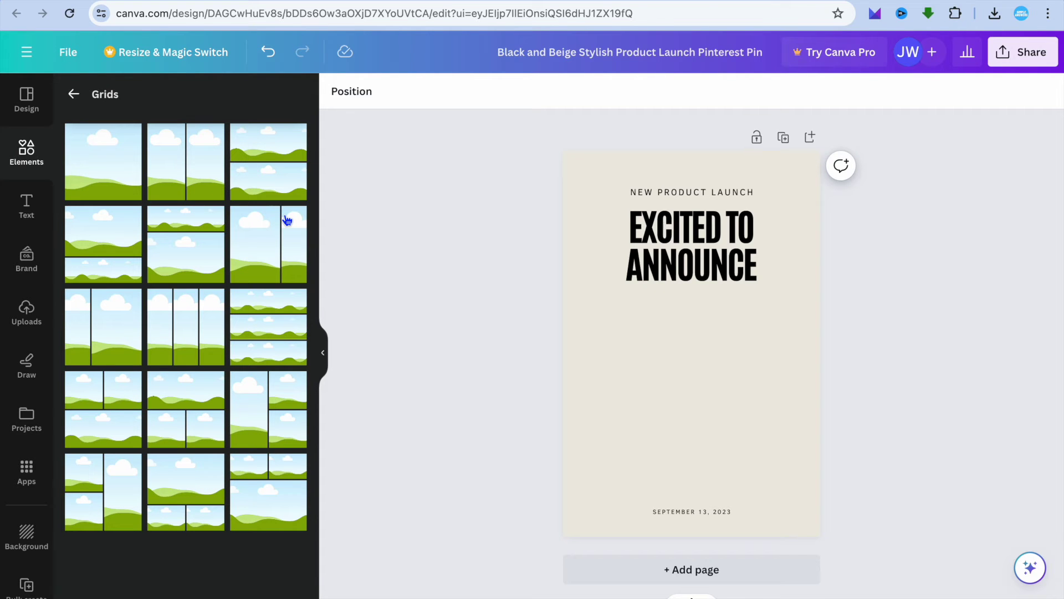
{"action": "scroll", "coordinate": [198, 287], "scroll_direction": "down", "scroll_amount": 10}
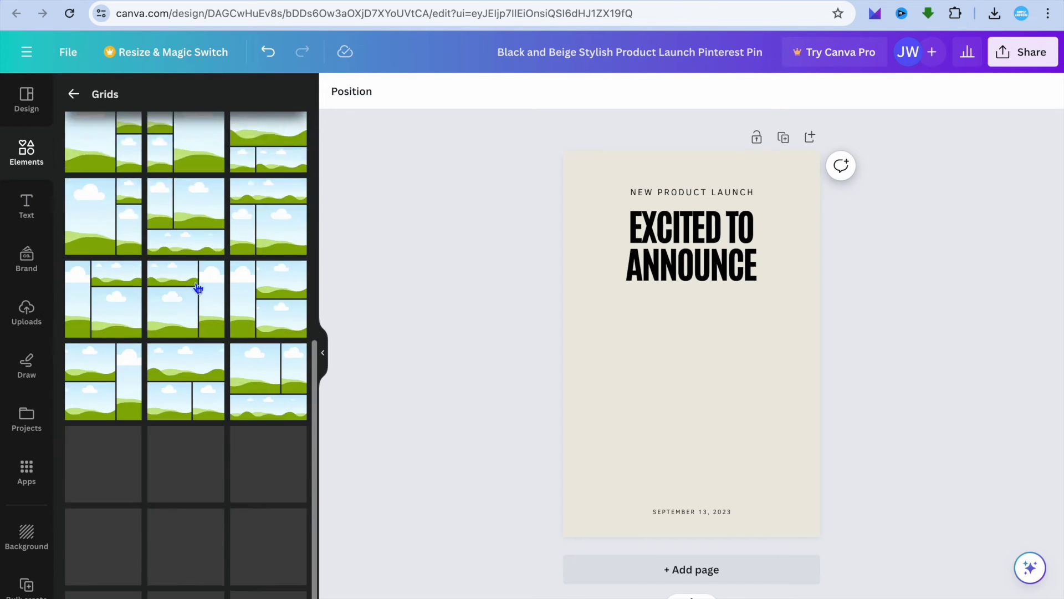
{"action": "scroll", "coordinate": [198, 287], "scroll_direction": "up", "scroll_amount": 15}
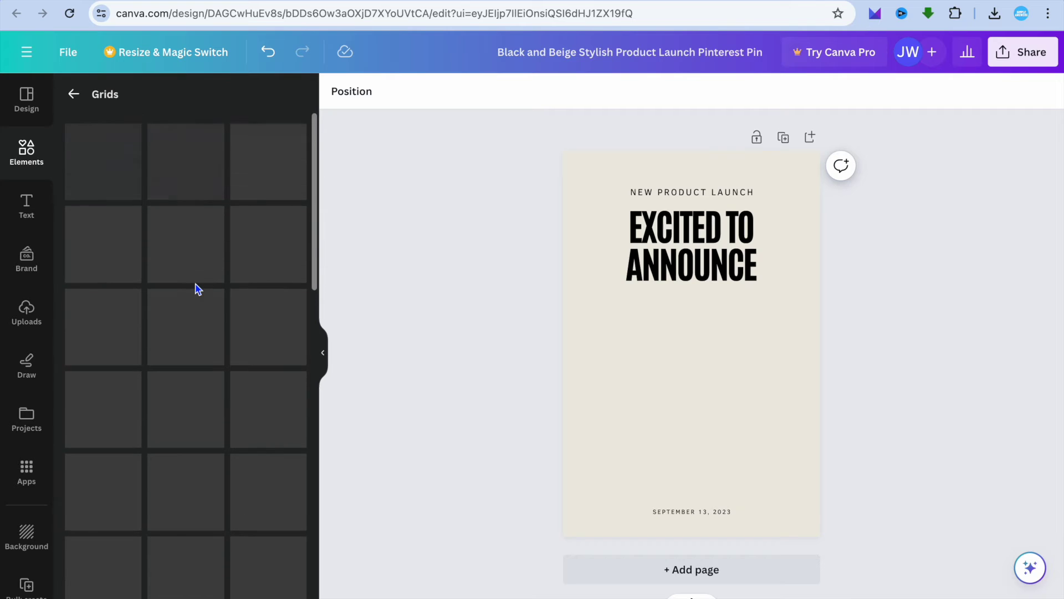
{"action": "left_click", "coordinate": [614, 345]}
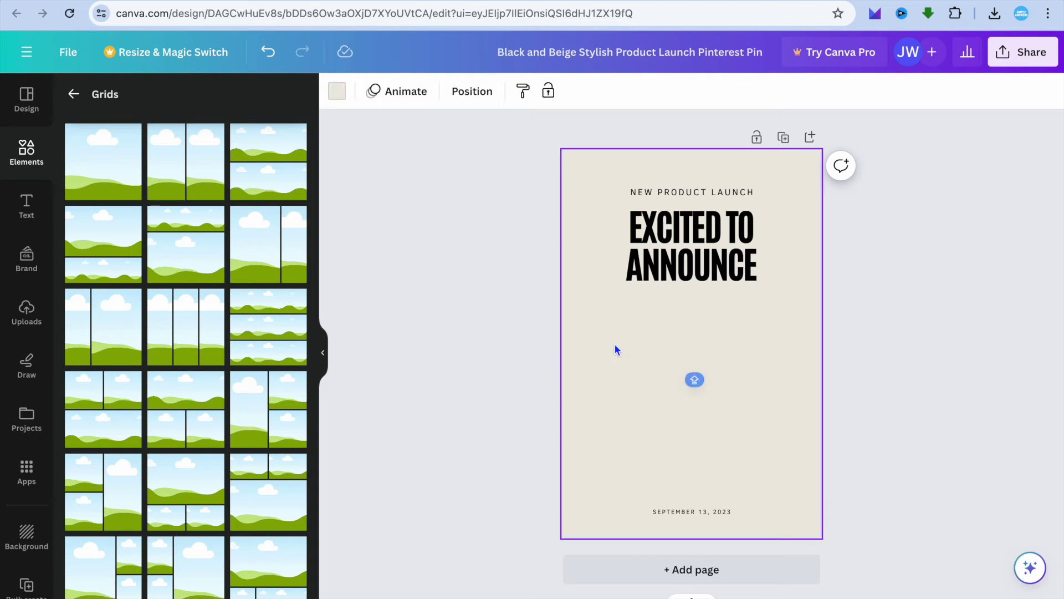
{"action": "left_click", "coordinate": [103, 187]}
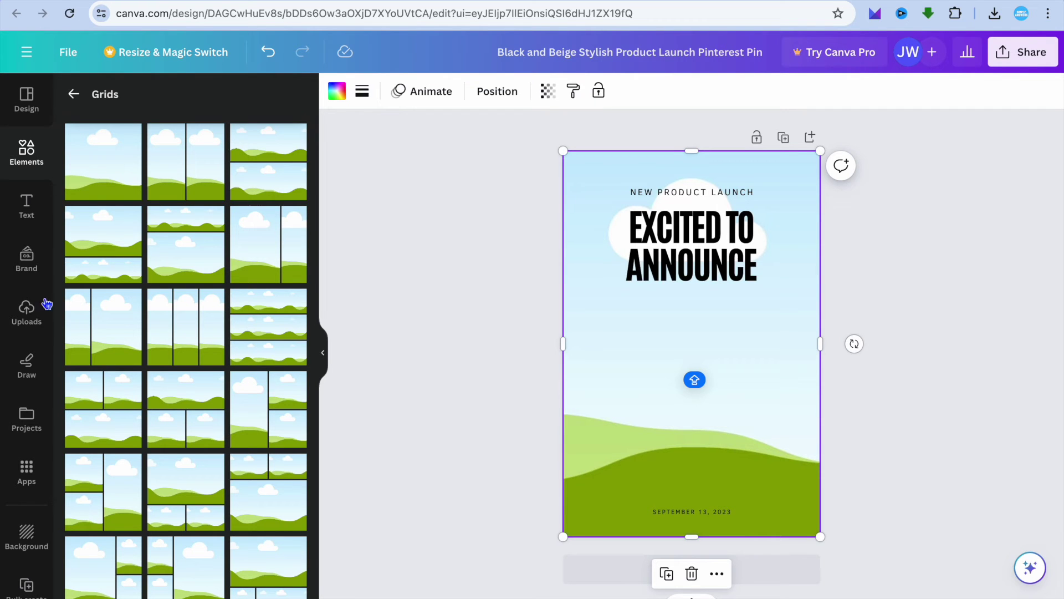
{"action": "left_click", "coordinate": [27, 313]}
- Upload the microphone photo from Downloads and drag it into the pin's grid frame
{"action": "left_click", "coordinate": [146, 140]}
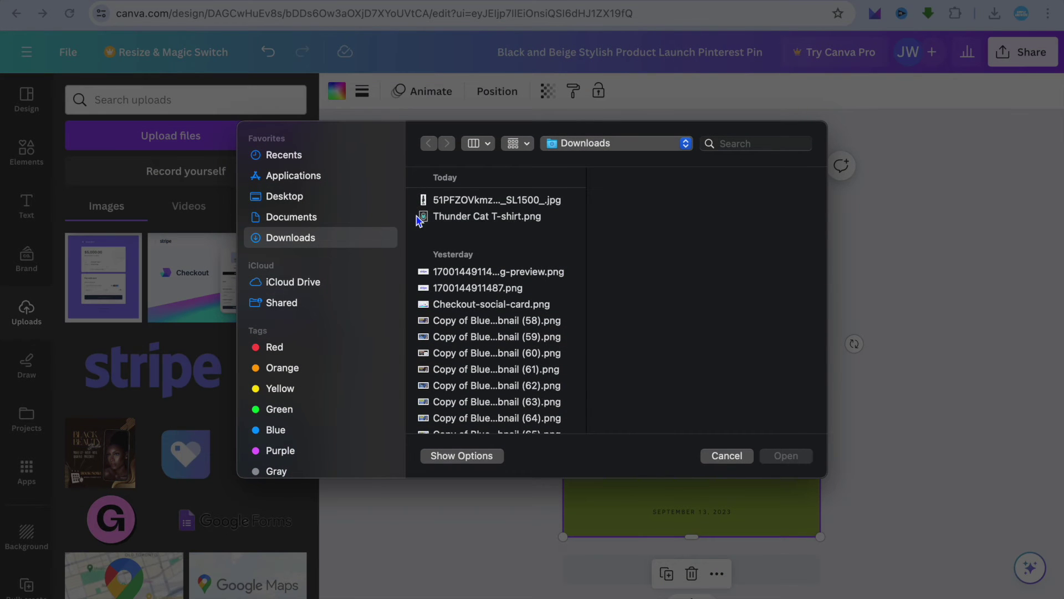
{"action": "left_click", "coordinate": [501, 202]}
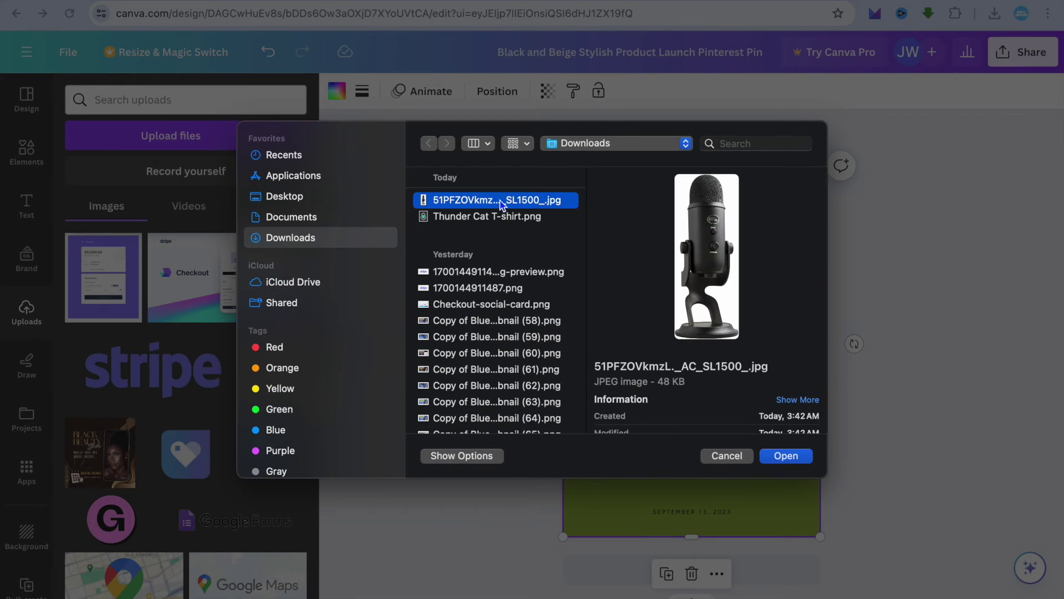
{"action": "left_click", "coordinate": [779, 455]}
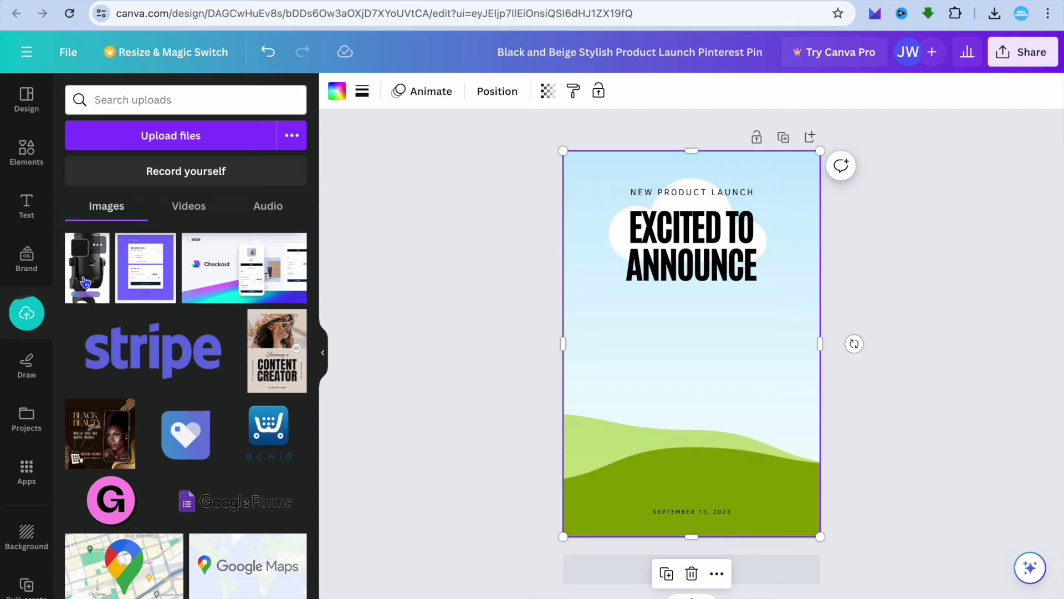
{"action": "left_click_drag", "start_coordinate": [85, 282], "coordinate": [578, 271]}
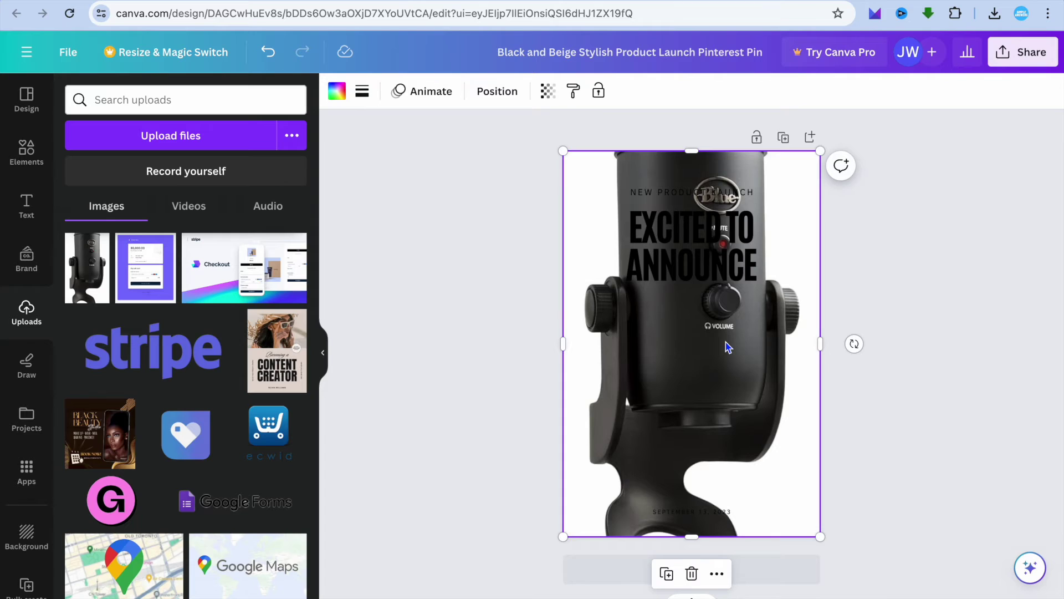
{"action": "left_click", "coordinate": [701, 239]}
{"action": "left_click", "coordinate": [701, 240]}
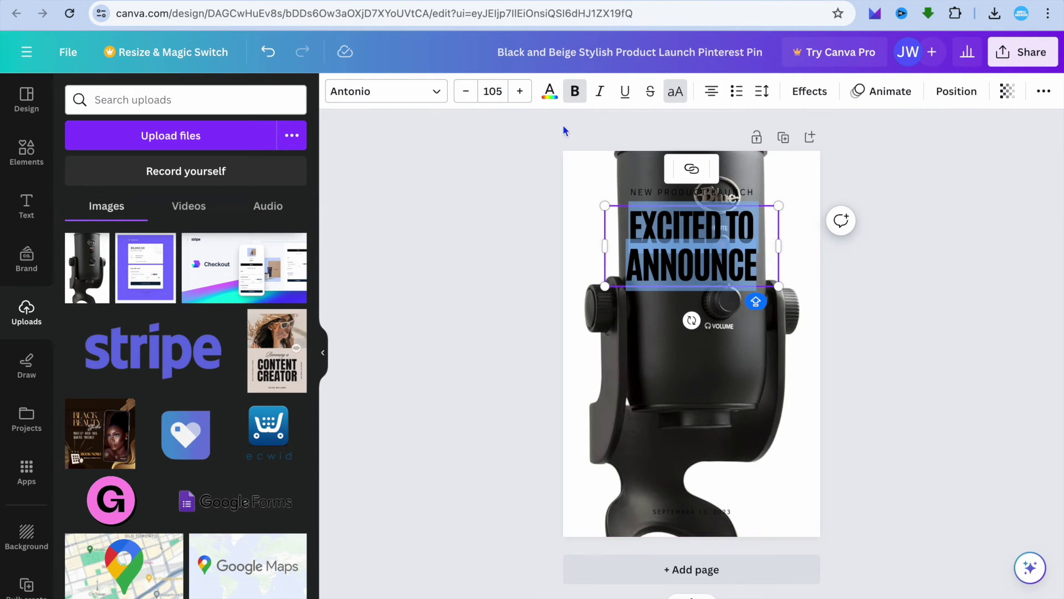
- Colour the EXCITED TO ANNOUNCE headline and the NEW PRODUCT LAUNCH line red
{"action": "left_click", "coordinate": [549, 91]}
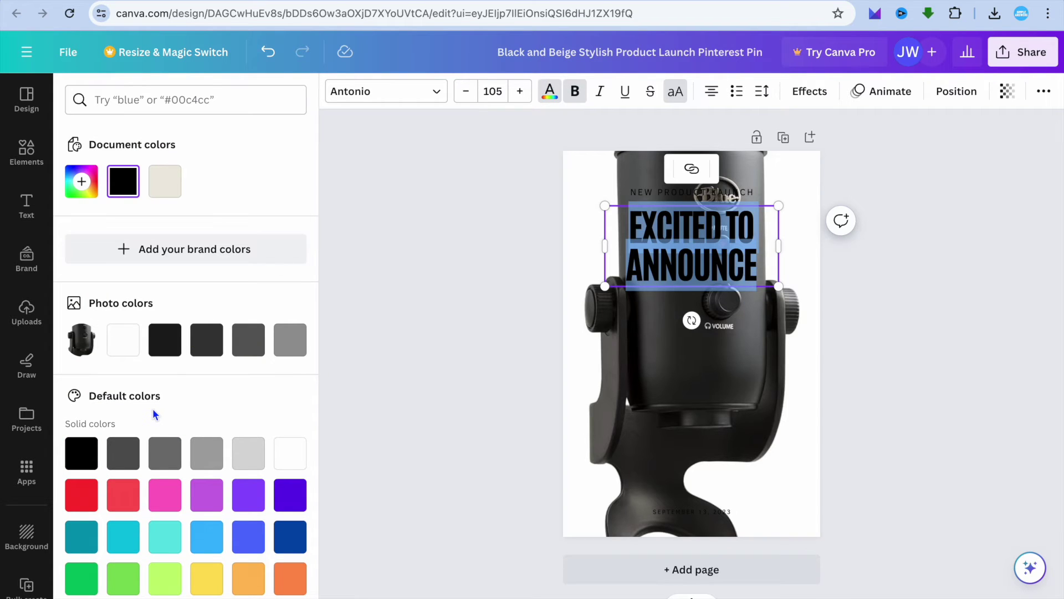
{"action": "left_click", "coordinate": [83, 493]}
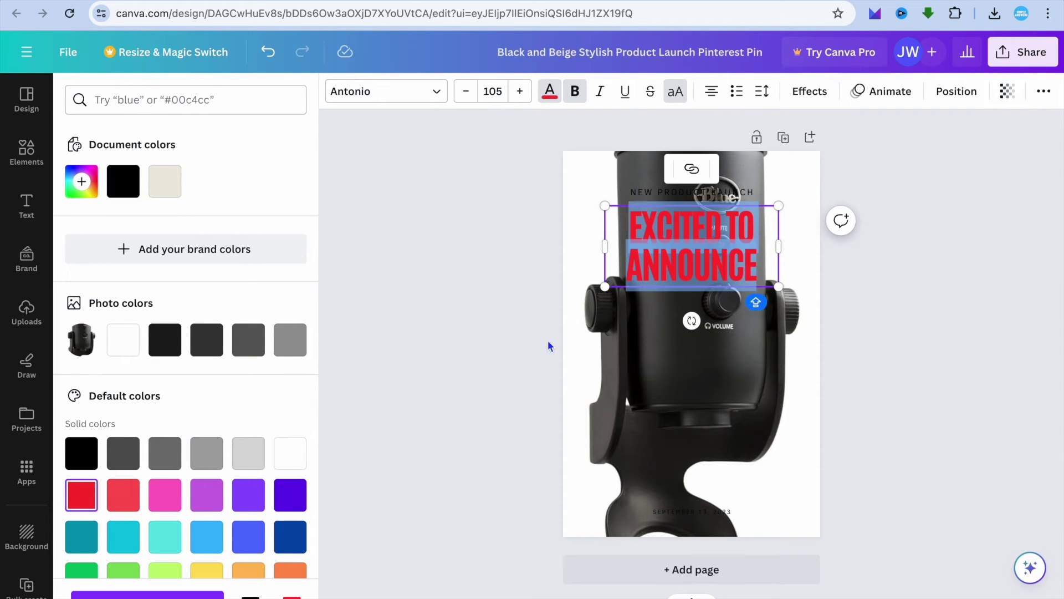
{"action": "key", "text": "Escape"}
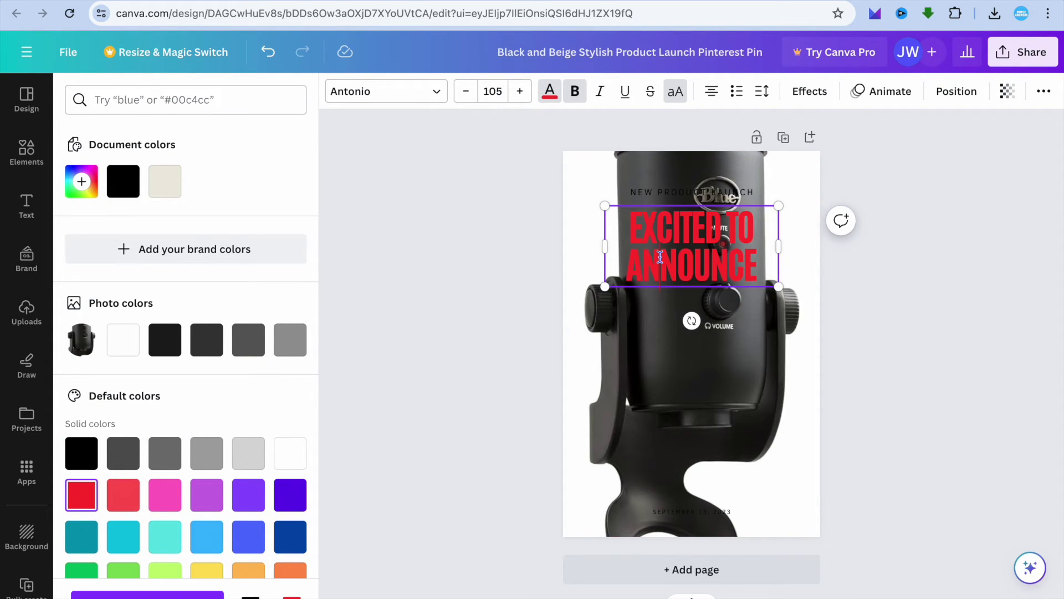
{"action": "left_click", "coordinate": [689, 189]}
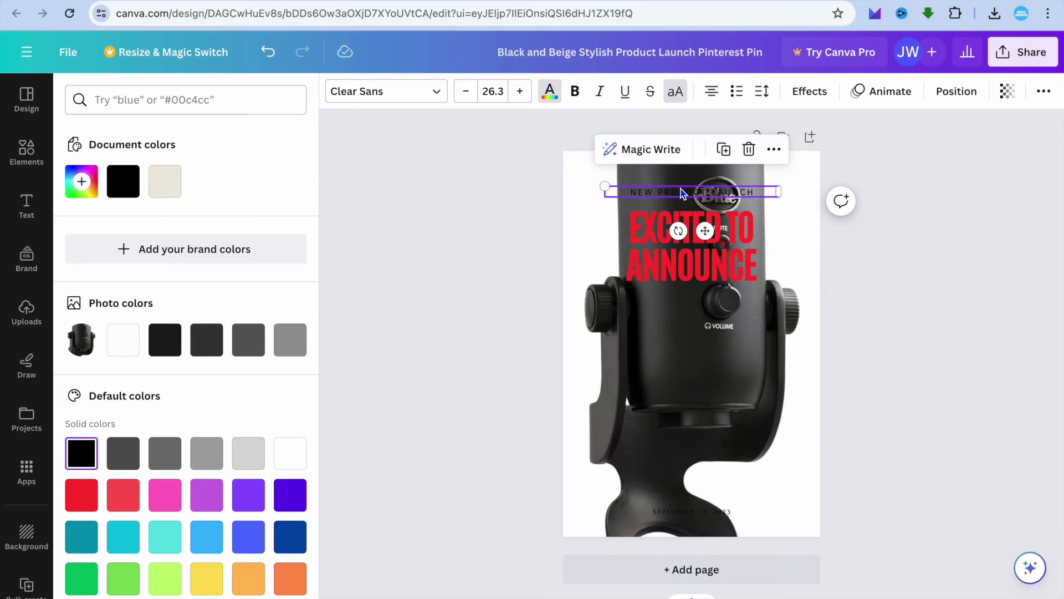
{"action": "left_click", "coordinate": [70, 504]}
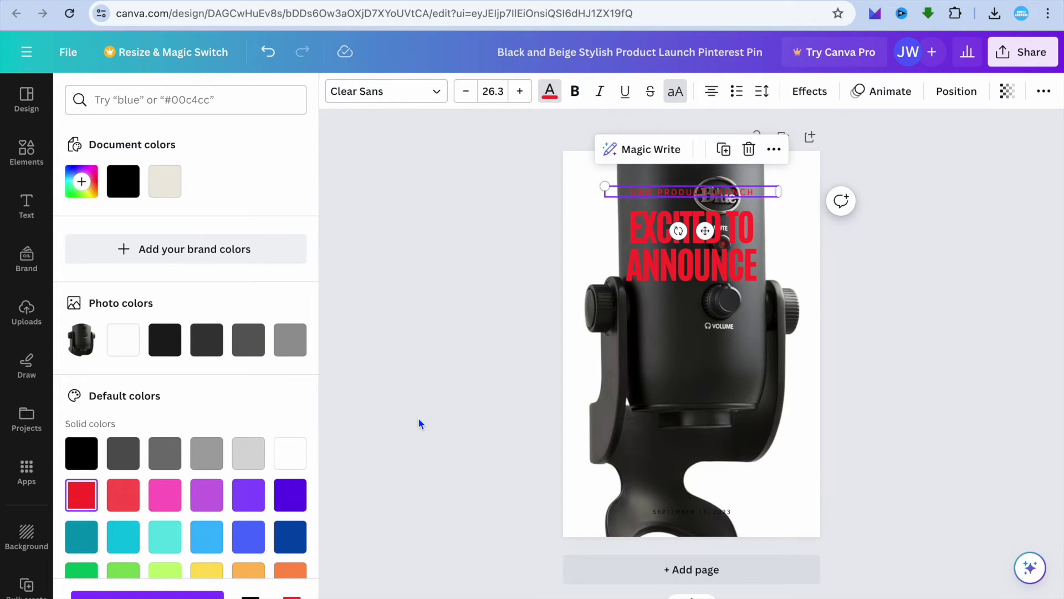
{"action": "left_click", "coordinate": [689, 370]}
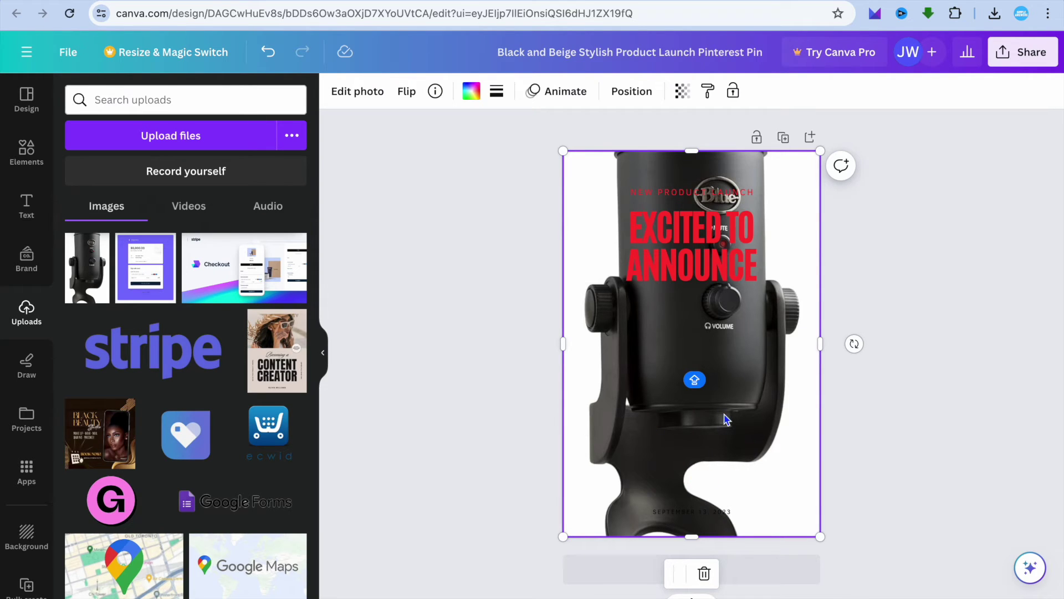
- Add a new heading over the lower microphone reading 'CLICK HERE FOR BEST PRICE'
{"action": "left_click", "coordinate": [27, 206]}
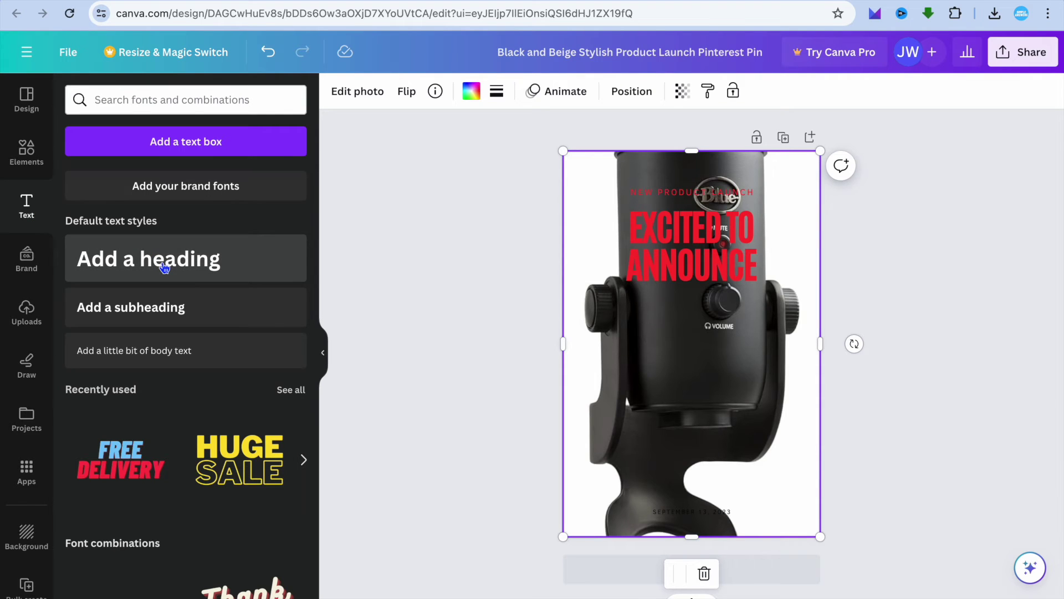
{"action": "left_click", "coordinate": [196, 270]}
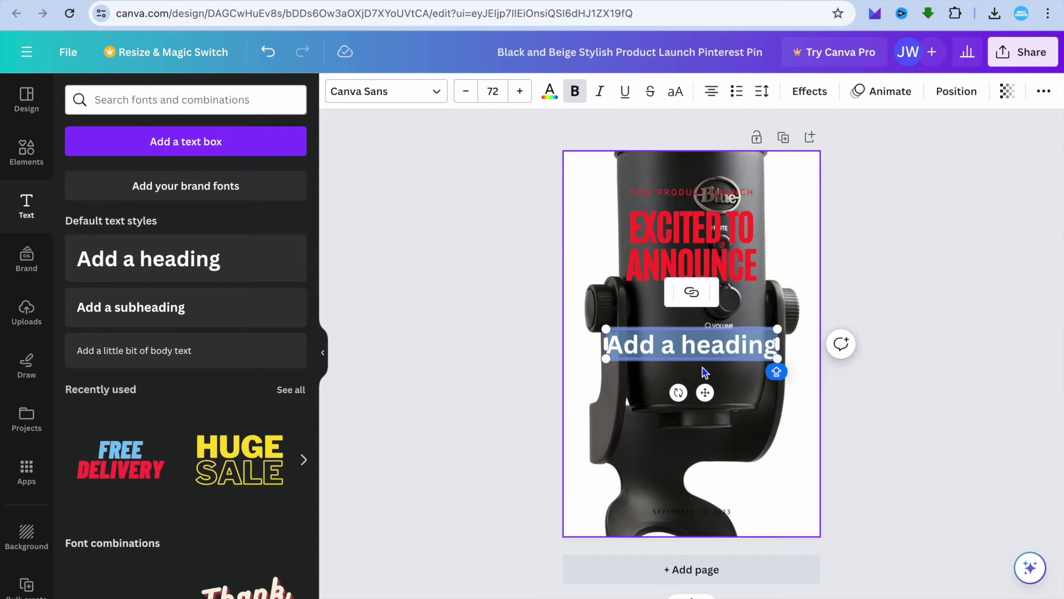
{"action": "left_click", "coordinate": [492, 330]}
{"action": "left_click", "coordinate": [668, 356]}
{"action": "left_click_drag", "start_coordinate": [669, 354], "coordinate": [774, 412]}
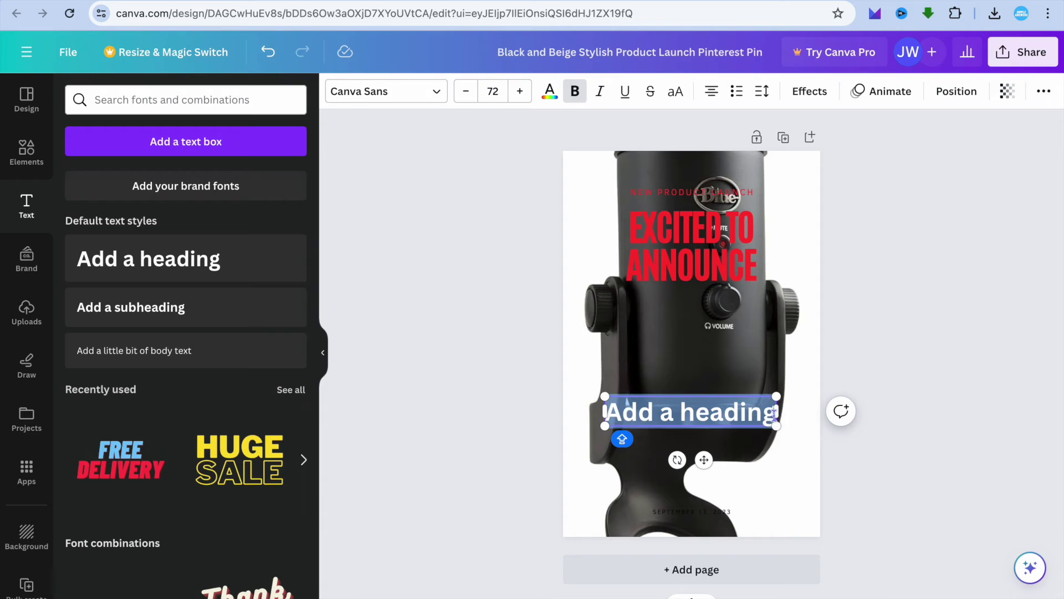
{"action": "type", "text": "CLICK HERE FOR BEST PRICE"}
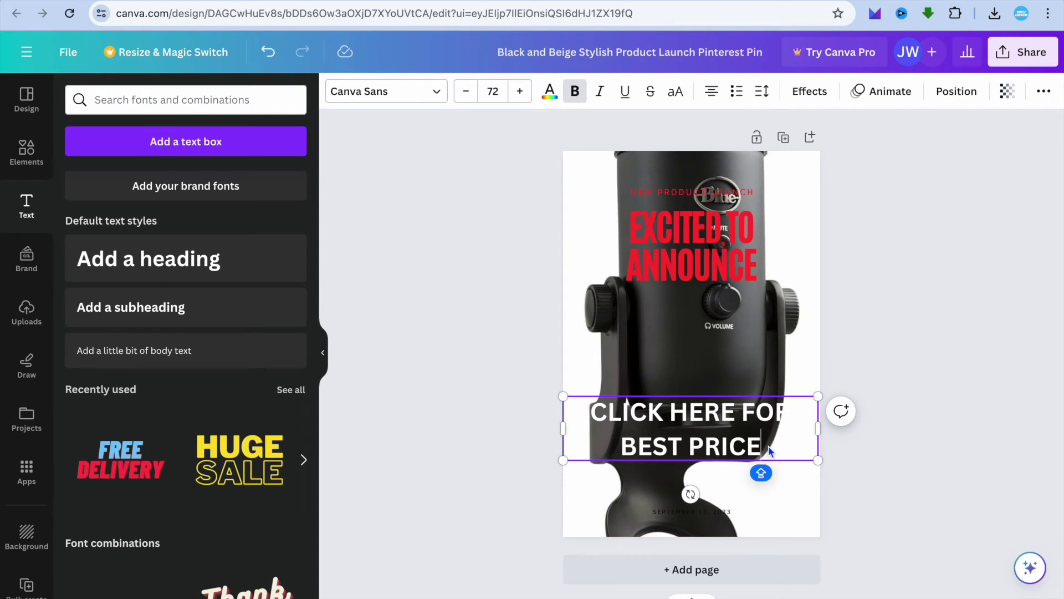
- Colour the CLICK HERE FOR BEST PRICE text red
{"action": "left_click_drag", "start_coordinate": [764, 447], "coordinate": [589, 411]}
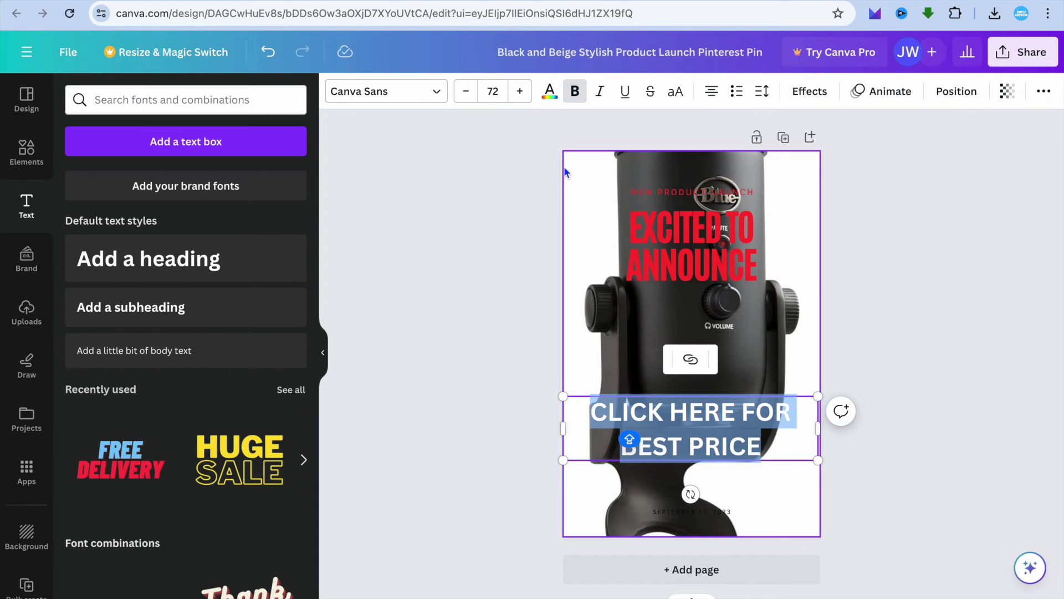
{"action": "left_click", "coordinate": [549, 91]}
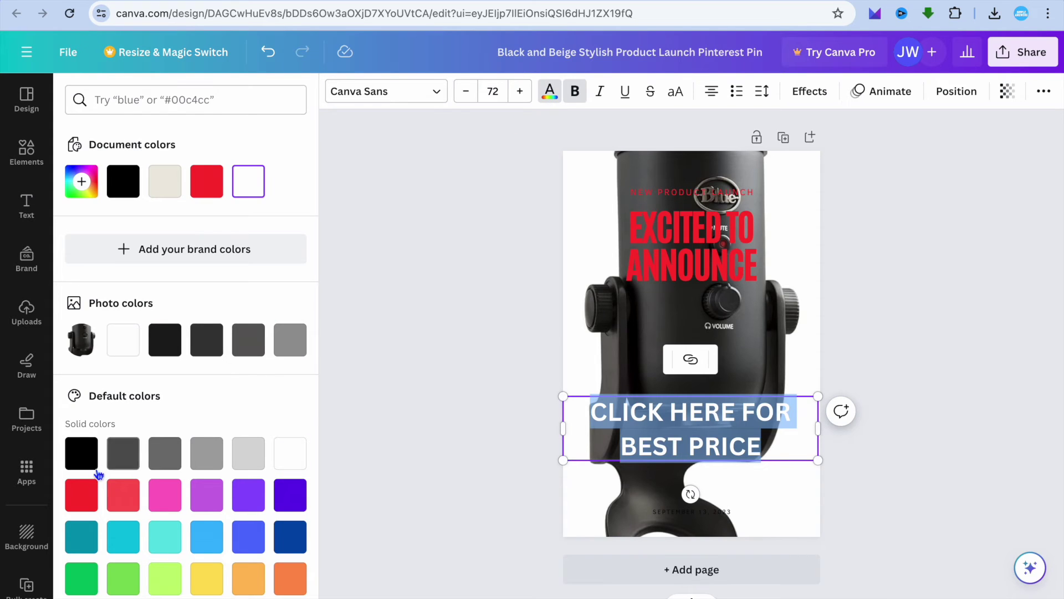
{"action": "left_click", "coordinate": [82, 494]}
{"action": "key", "text": "Escape"}
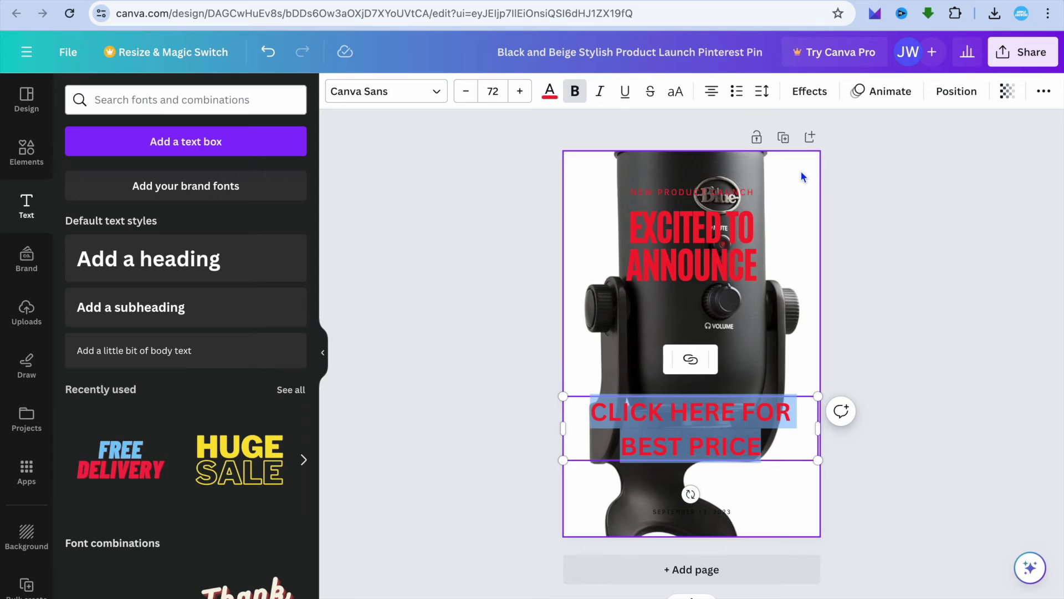
{"action": "left_click", "coordinate": [822, 101]}
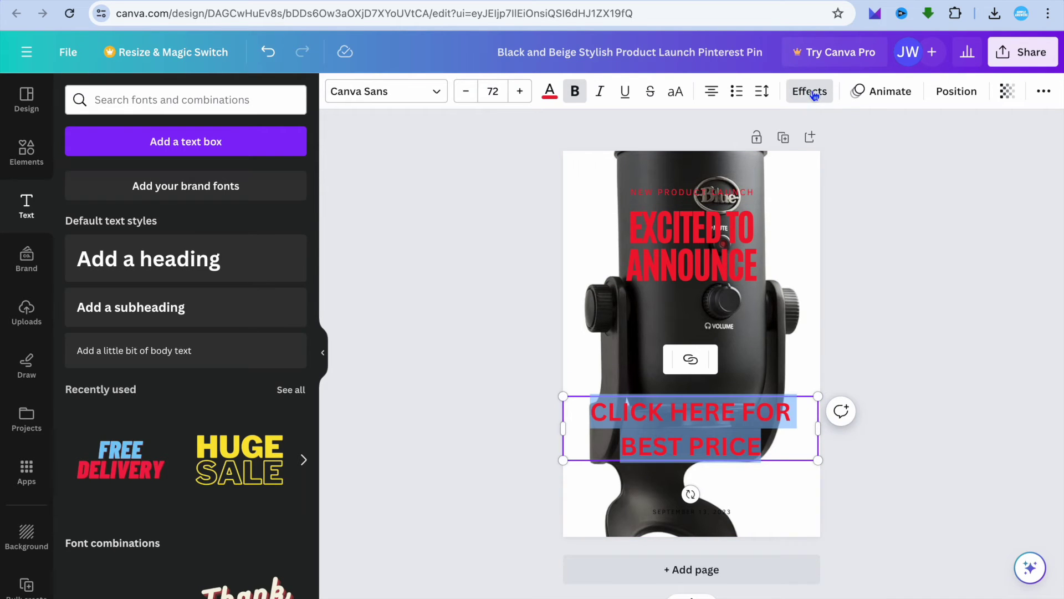
- Give the CLICK HERE FOR BEST PRICE heading a yellow background effect
{"action": "scroll", "coordinate": [127, 443], "scroll_direction": "down", "scroll_amount": 1}
{"action": "left_click", "coordinate": [104, 441]}
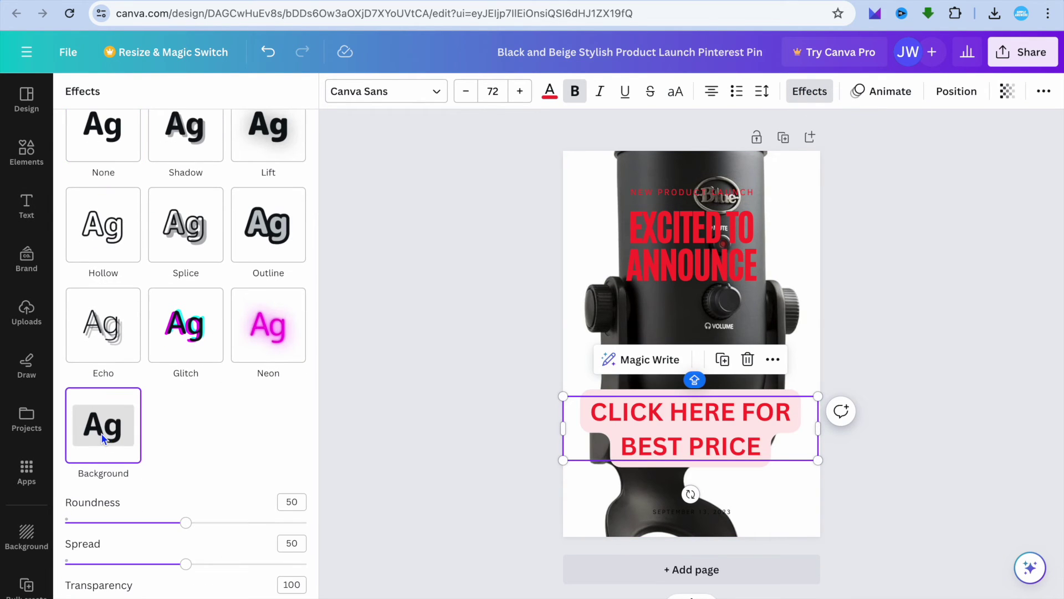
{"action": "scroll", "coordinate": [219, 464], "scroll_direction": "down", "scroll_amount": 3}
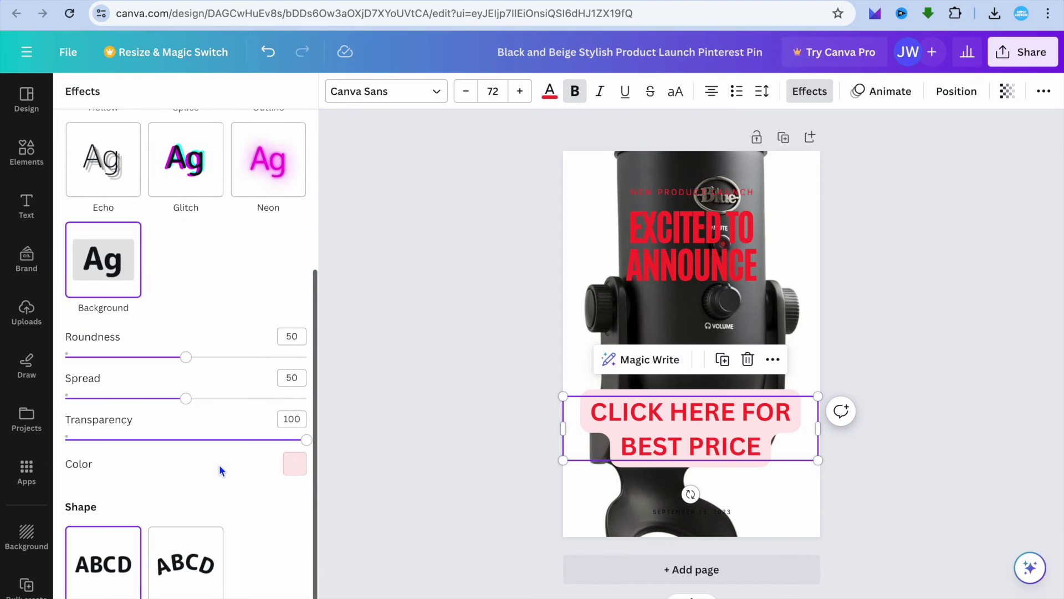
{"action": "left_click", "coordinate": [294, 463]}
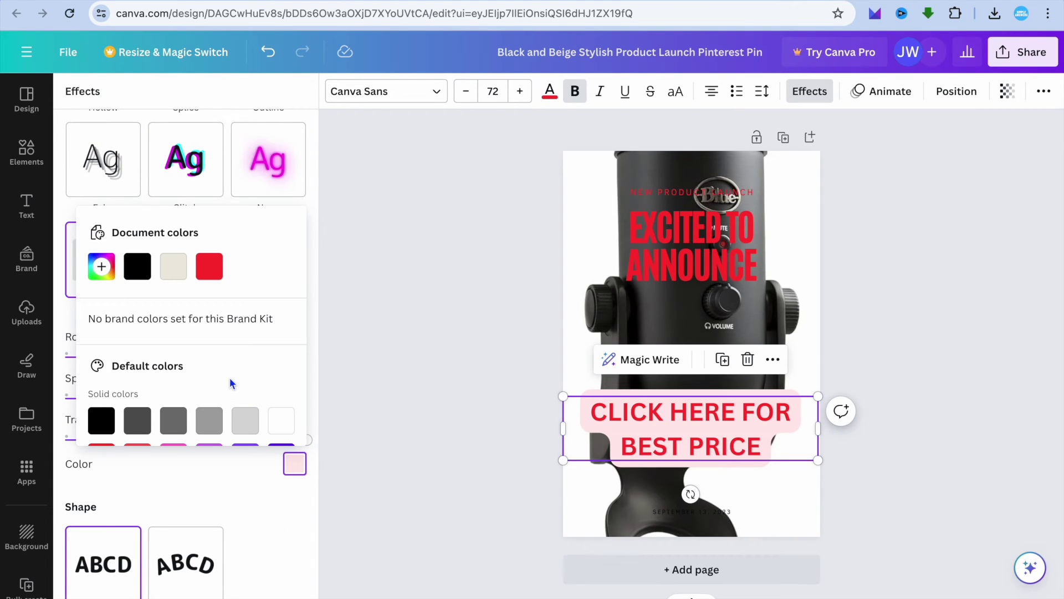
{"action": "scroll", "coordinate": [232, 382], "scroll_direction": "down", "scroll_amount": 2}
{"action": "left_click", "coordinate": [209, 419]}
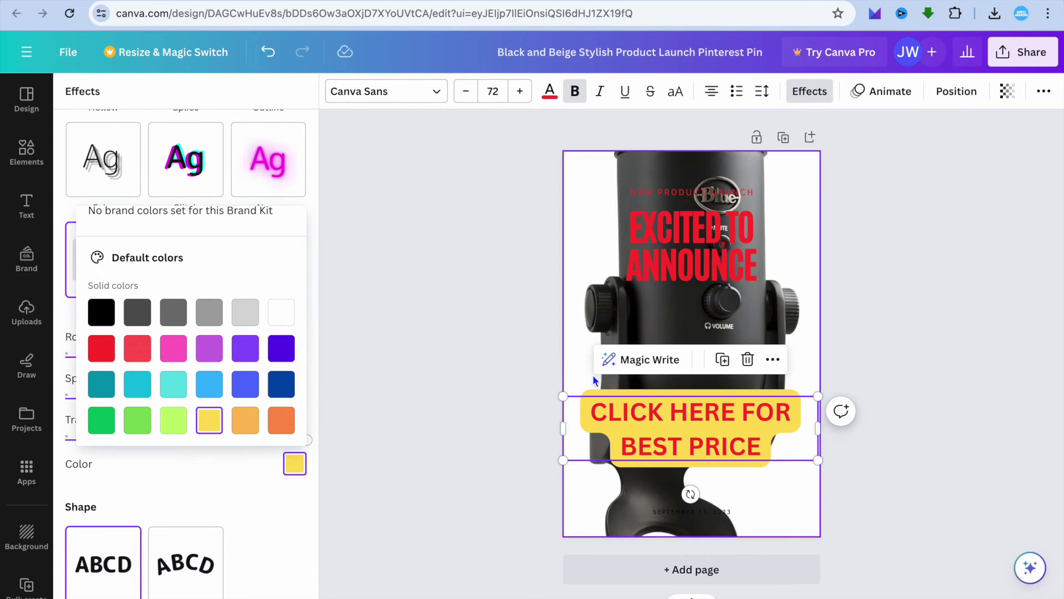
{"action": "key", "text": "Escape"}
{"action": "left_click", "coordinate": [884, 290]}
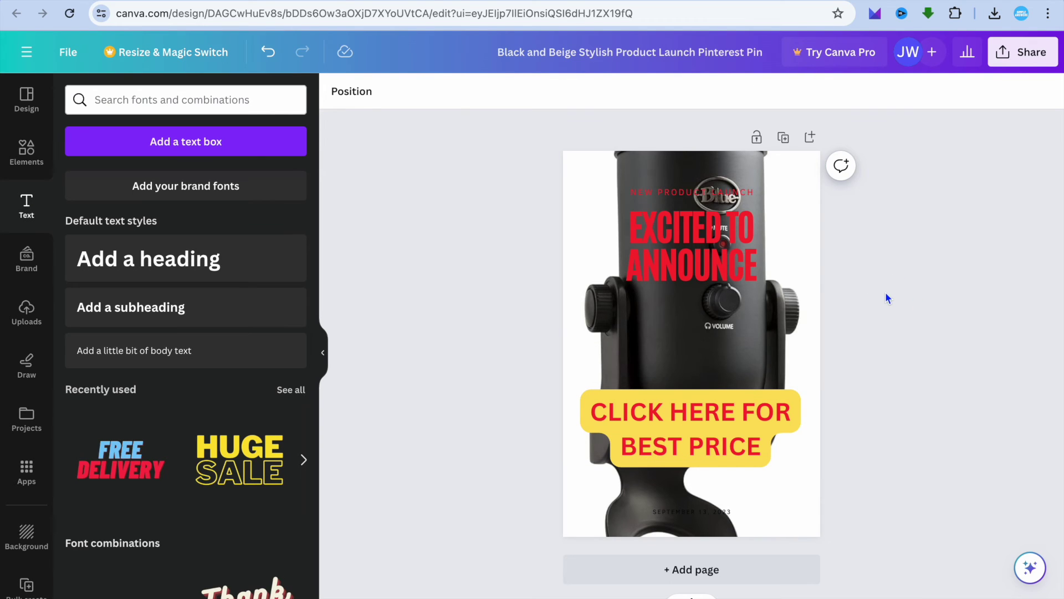
- Download the finished pin design as a PNG through Share › Download
{"action": "left_click", "coordinate": [1026, 55]}
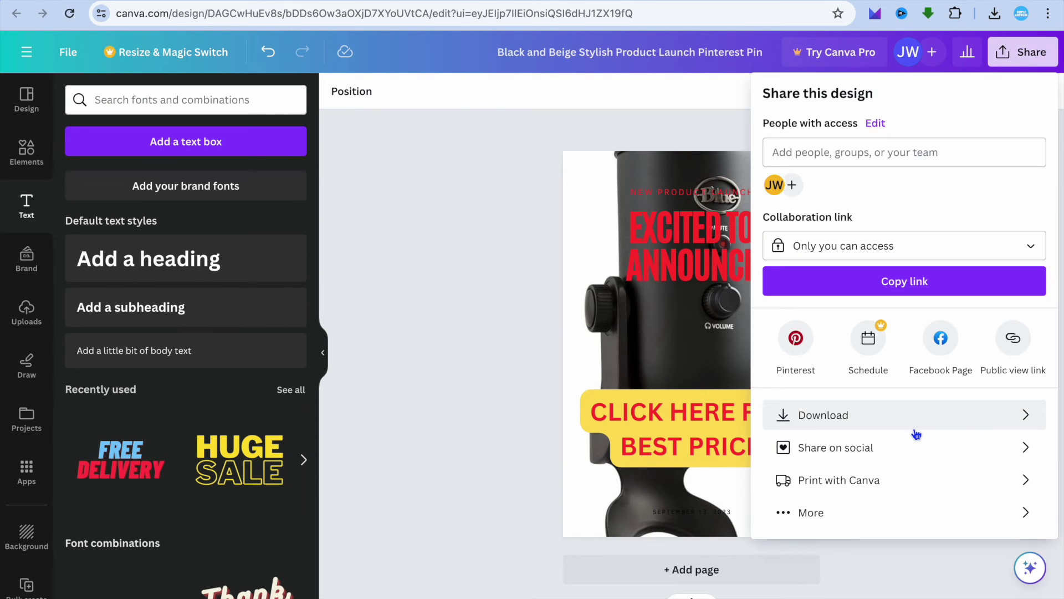
{"action": "left_click", "coordinate": [895, 419]}
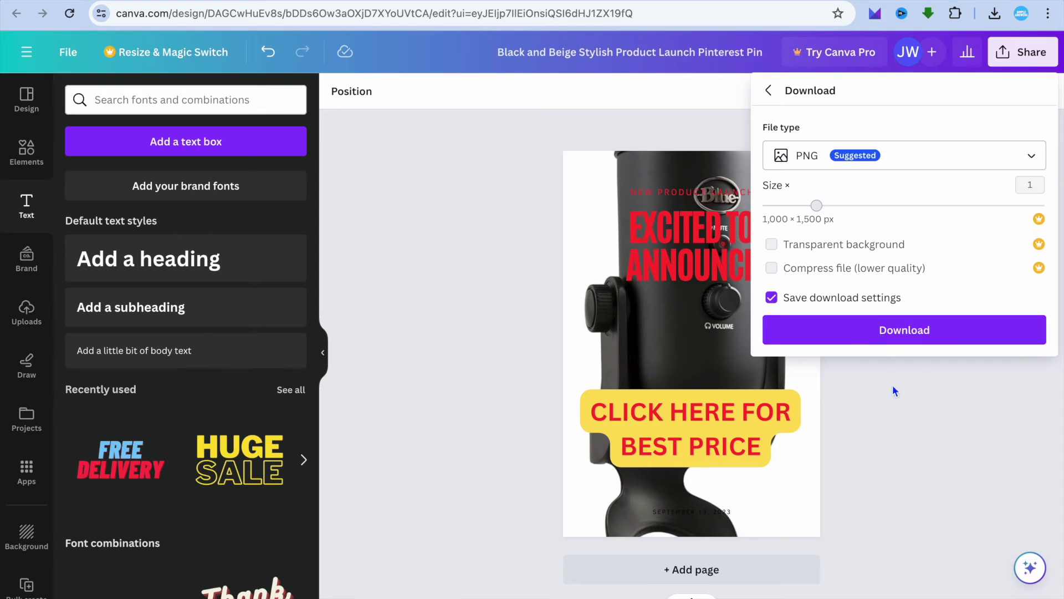
{"action": "left_click", "coordinate": [857, 336]}
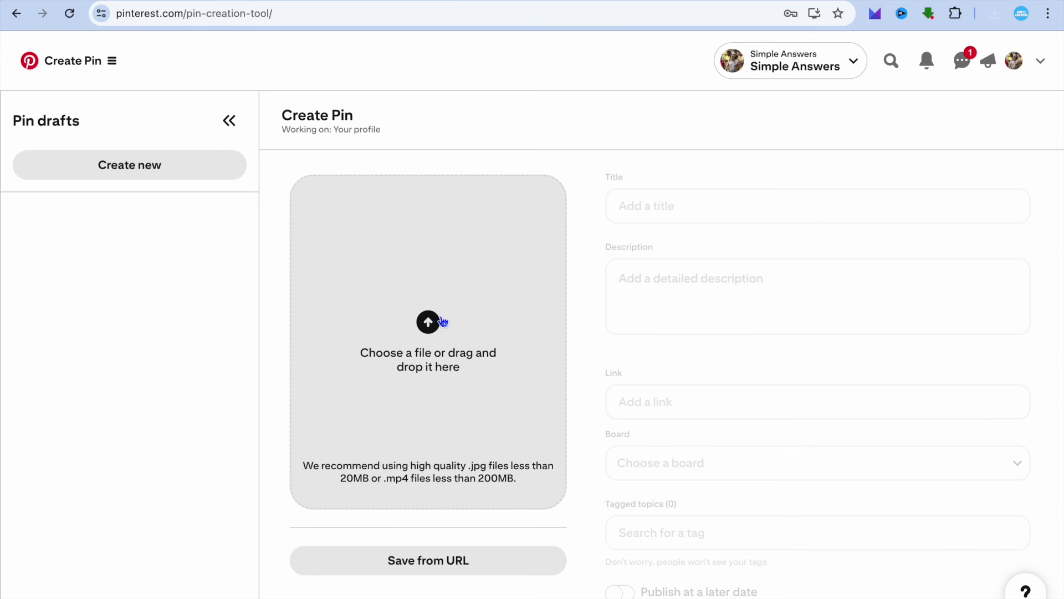
- Upload the downloaded PNG design as the Pinterest pin image
{"action": "left_click", "coordinate": [425, 323]}
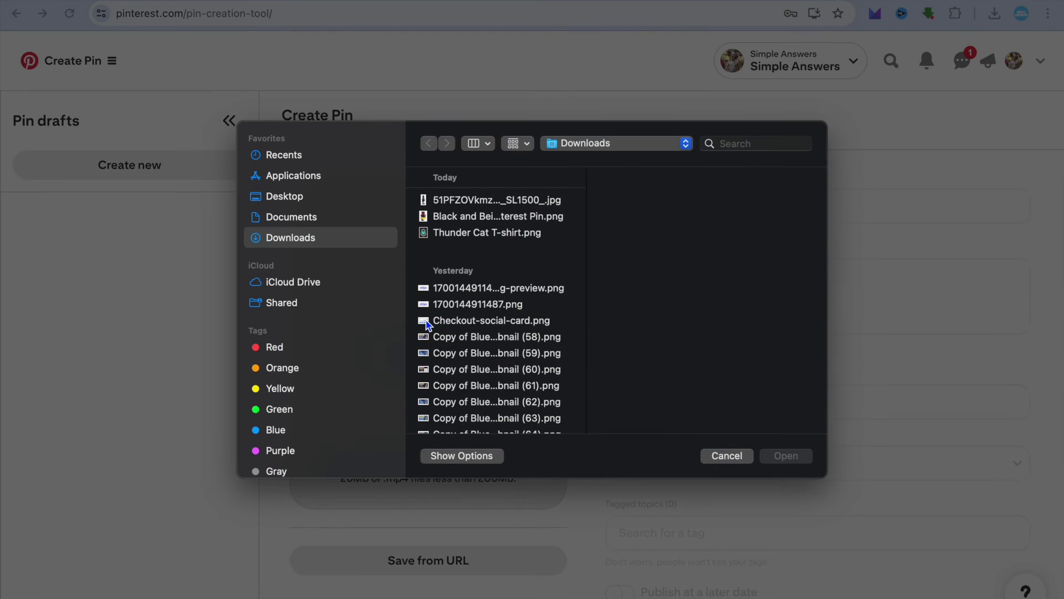
{"action": "left_click", "coordinate": [540, 217]}
{"action": "left_click", "coordinate": [790, 448]}
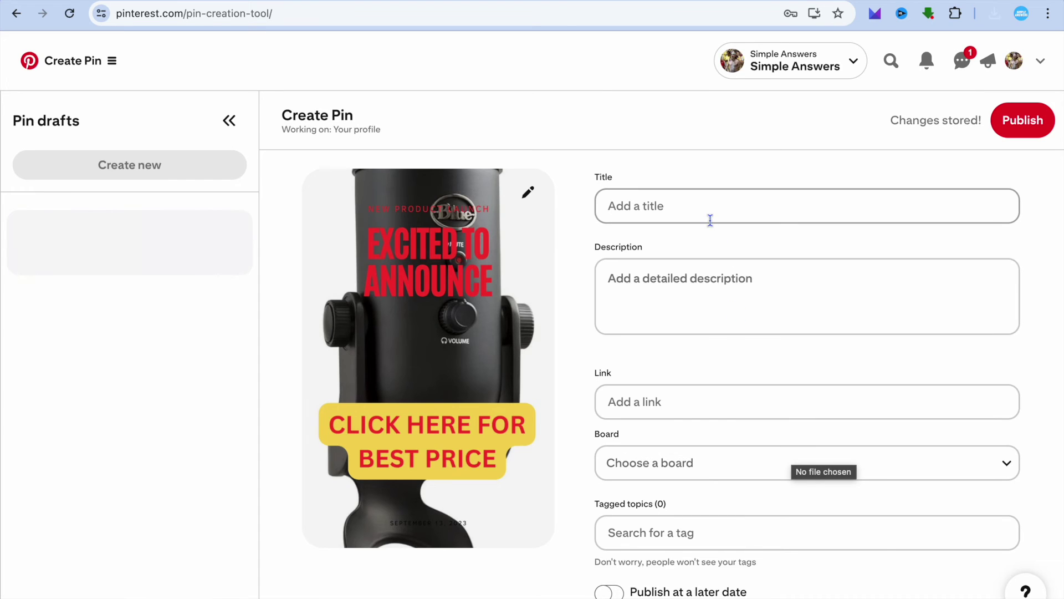
- Paste the Linktree address into the pin's Link field
{"action": "left_click", "coordinate": [681, 207]}
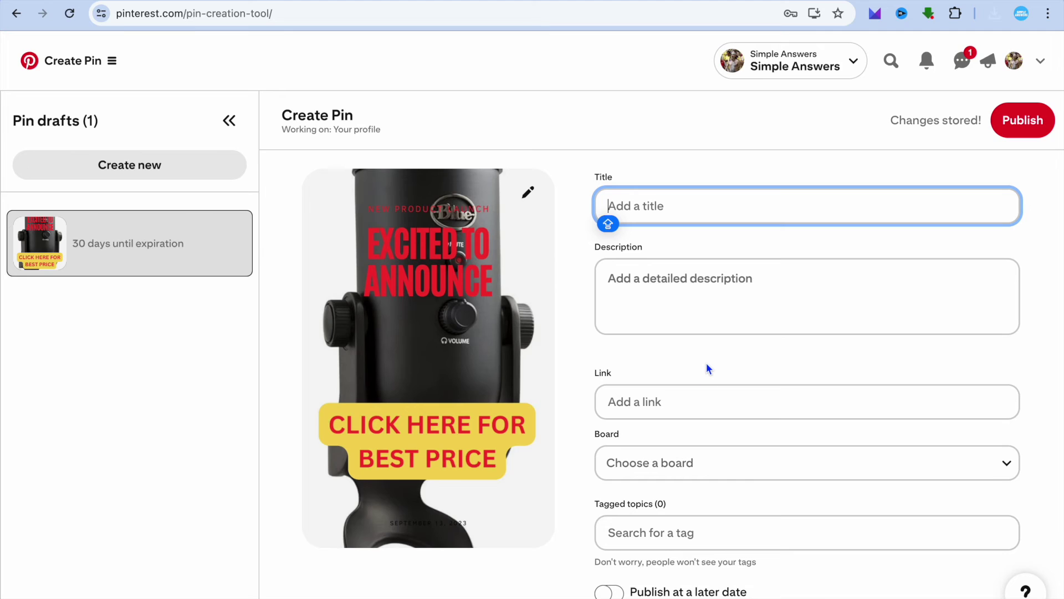
{"action": "left_click", "coordinate": [647, 406]}
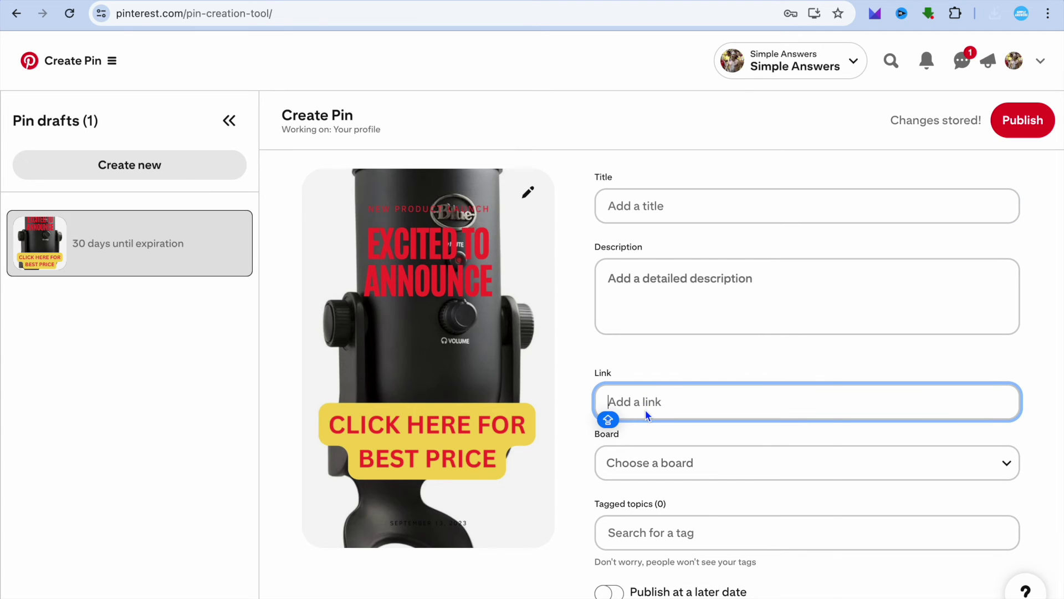
{"action": "right_click", "coordinate": [645, 410]}
{"action": "left_click", "coordinate": [680, 476]}
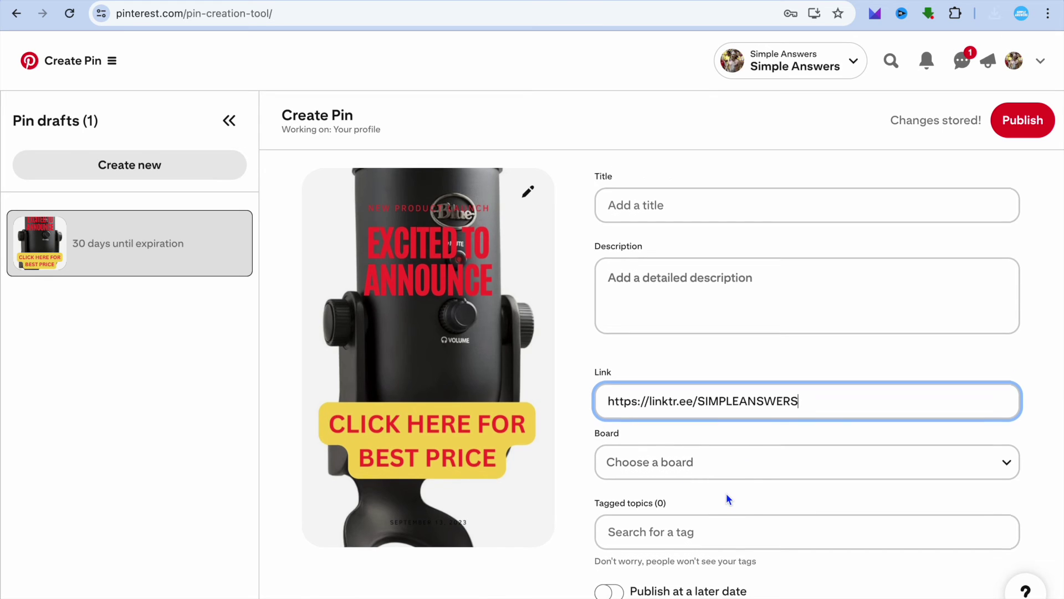
{"action": "scroll", "coordinate": [727, 493], "scroll_direction": "down", "scroll_amount": 1}
{"action": "left_click", "coordinate": [791, 429]}
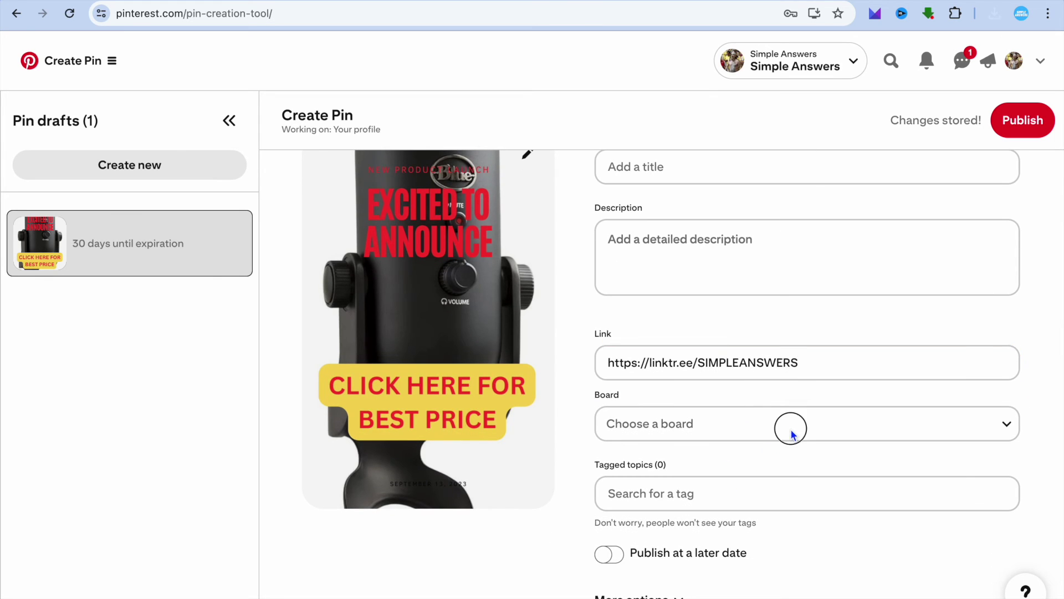
- Leave the board unchosen and tag the pin with topics 'BEST MICROPHONE $100, BEST MICROPHONE'
{"action": "left_click", "coordinate": [716, 424]}
{"action": "scroll", "coordinate": [731, 464], "scroll_direction": "down", "scroll_amount": 1}
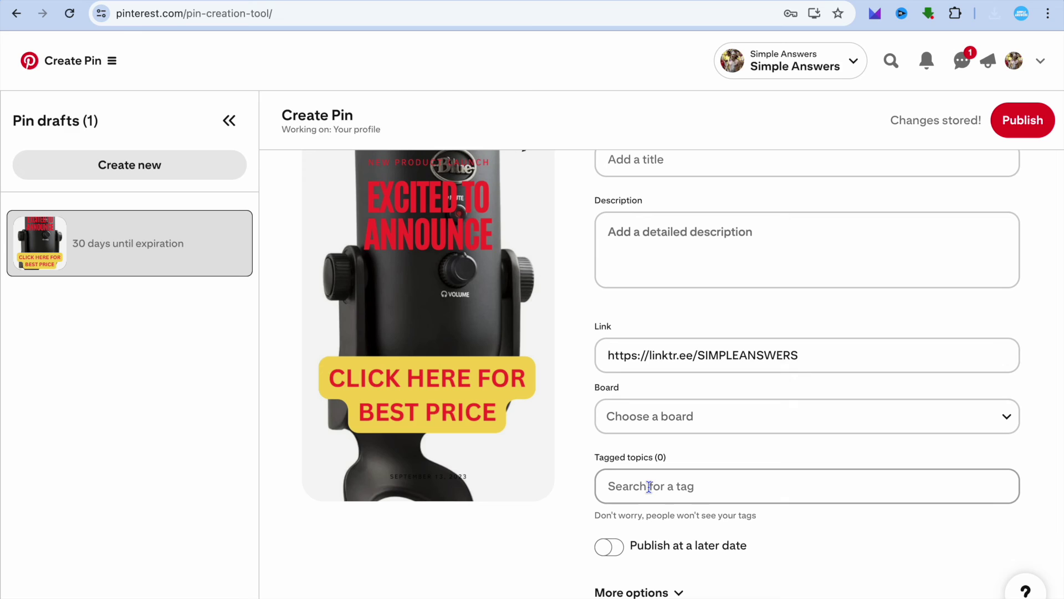
{"action": "left_click", "coordinate": [649, 487]}
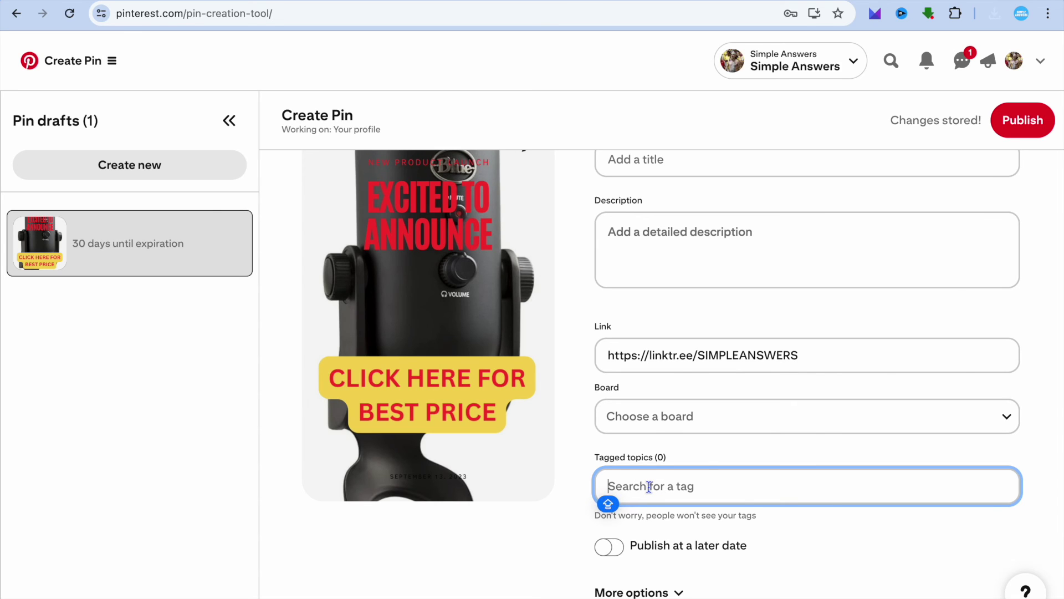
{"action": "type", "text": "BEST MICROPHONE"}
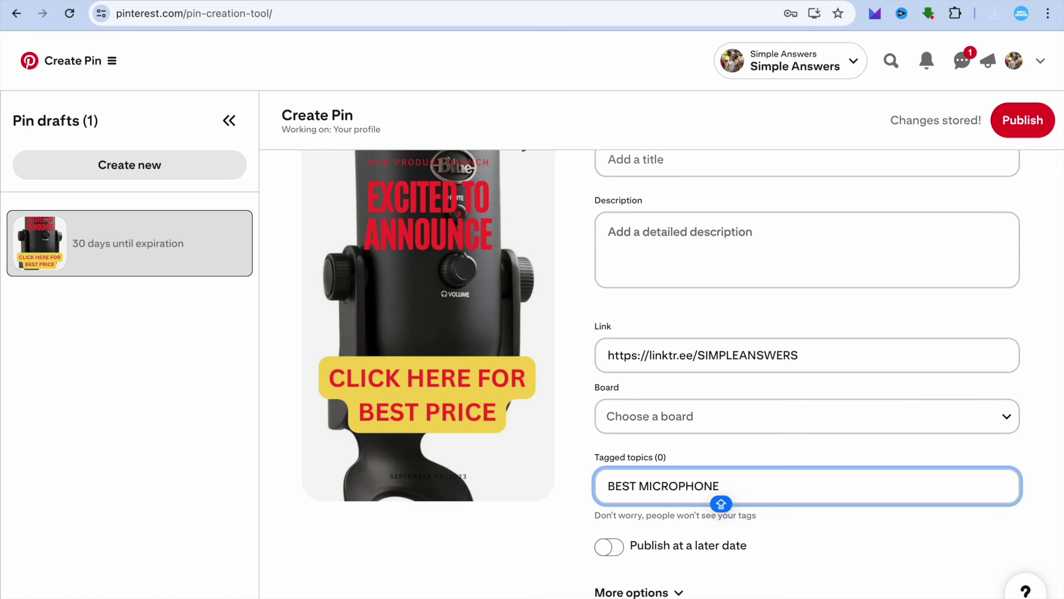
{"action": "type", "text": " $100"}
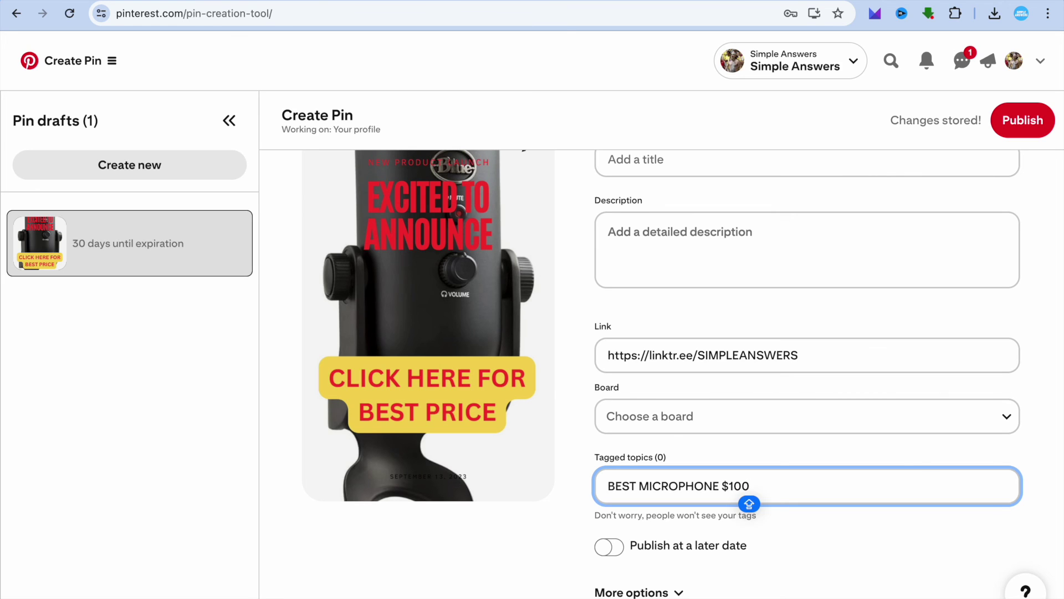
{"action": "type", "text": ","}
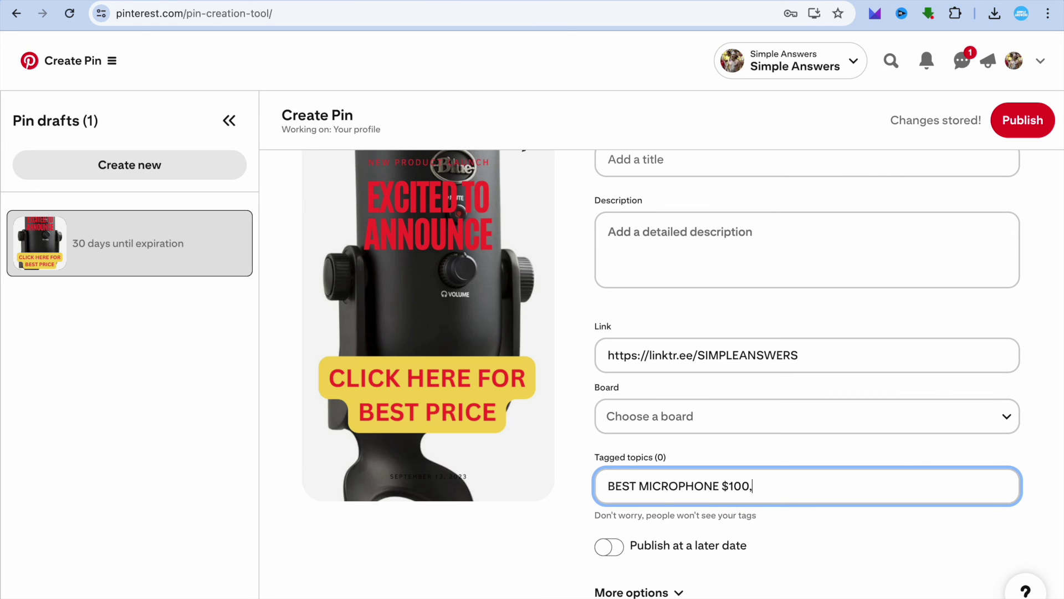
{"action": "type", "text": " BEST MICROPHONE"}
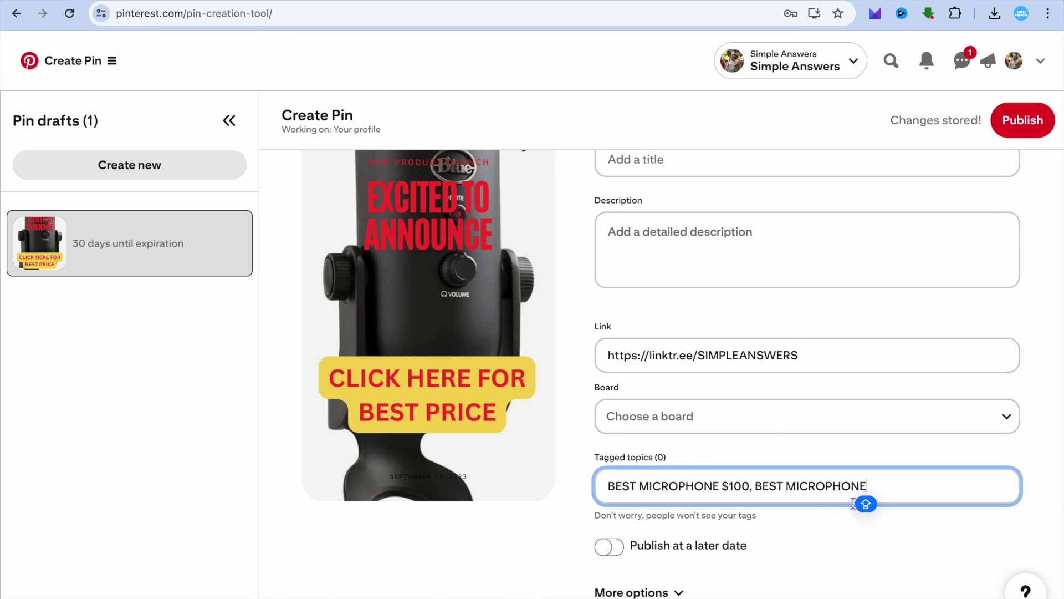
{"action": "scroll", "coordinate": [839, 523], "scroll_direction": "up", "scroll_amount": 1}
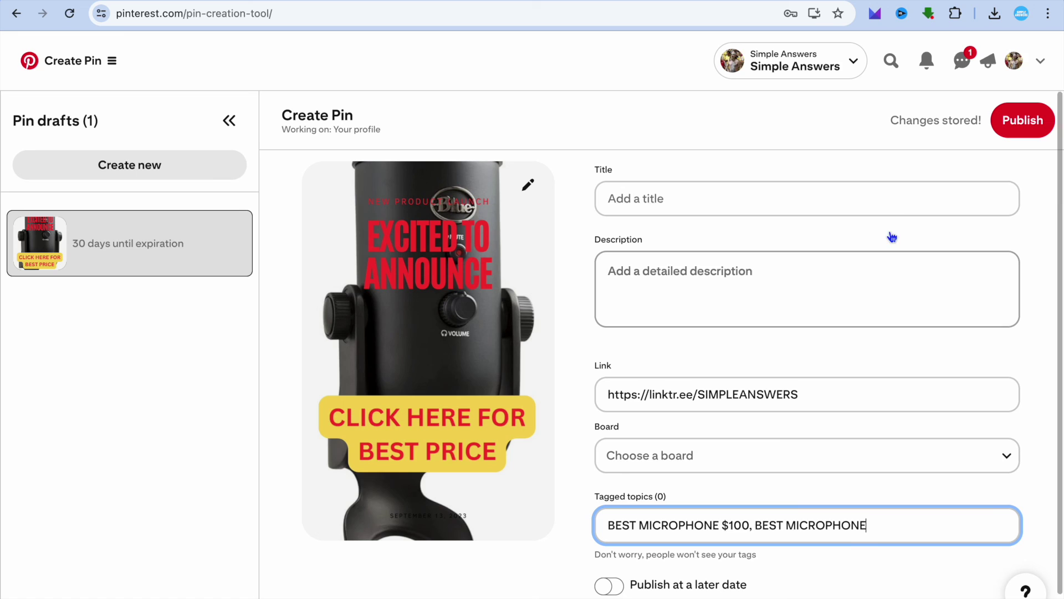
{"action": "left_click", "coordinate": [739, 204]}
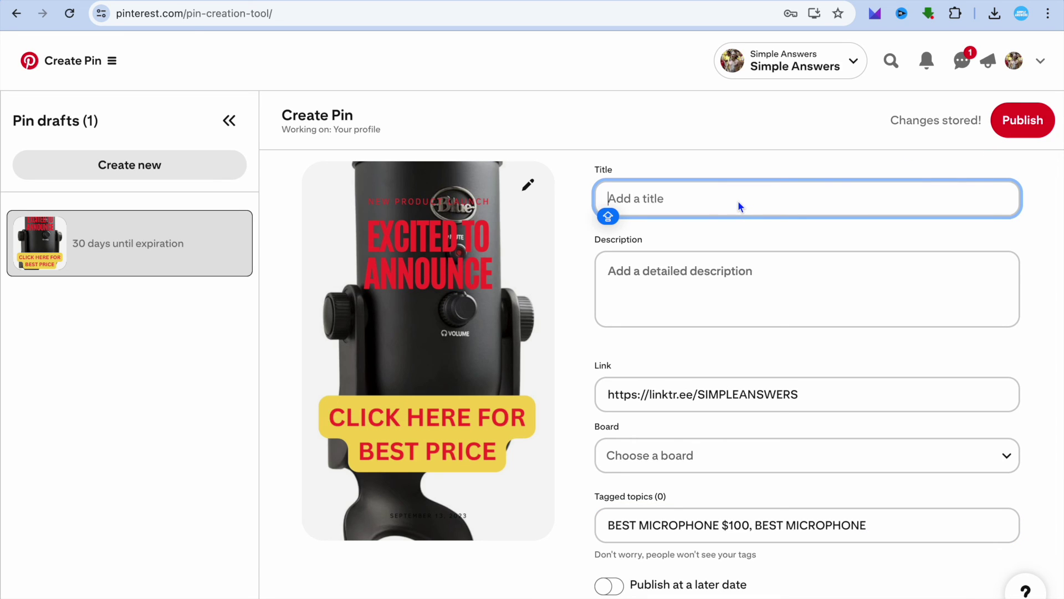
- Title the pin 'BEST MICROPHONE UNDER $100' and publish it
{"action": "type", "text": "BEST"}
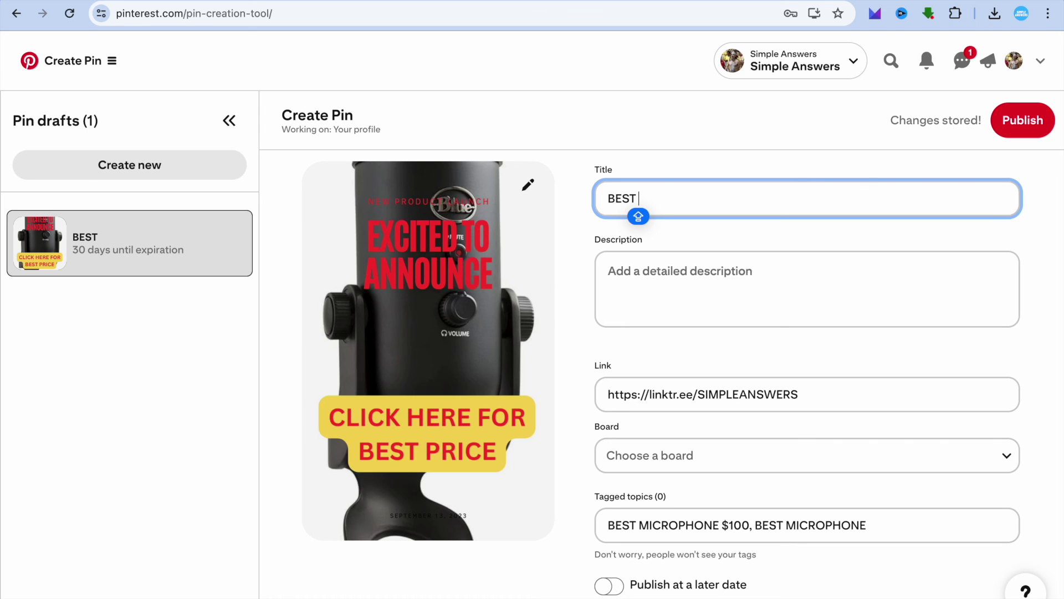
{"action": "type", "text": " MICROPHONE"}
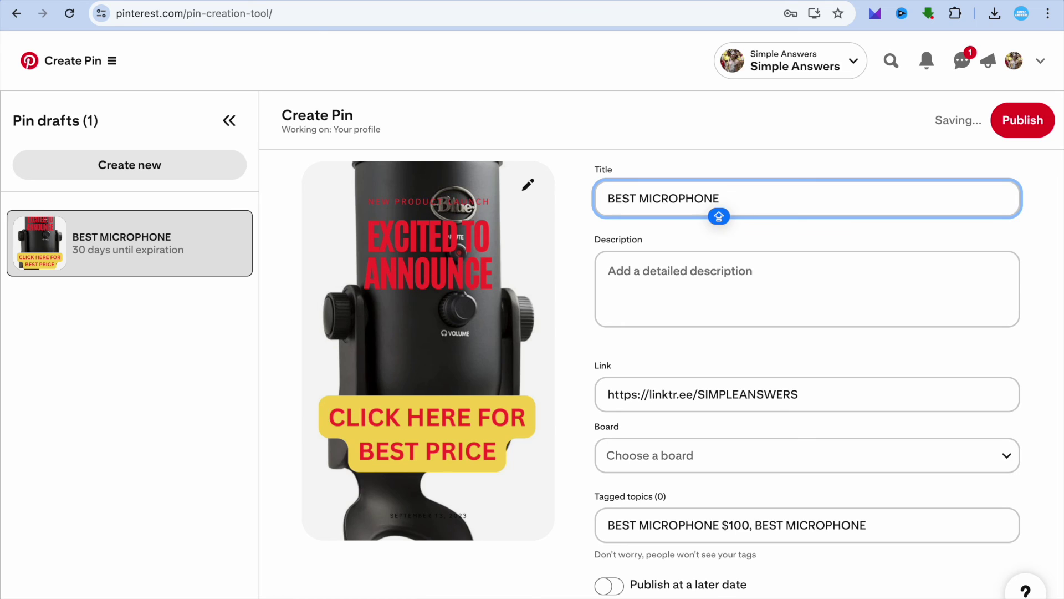
{"action": "type", "text": " UNDER "}
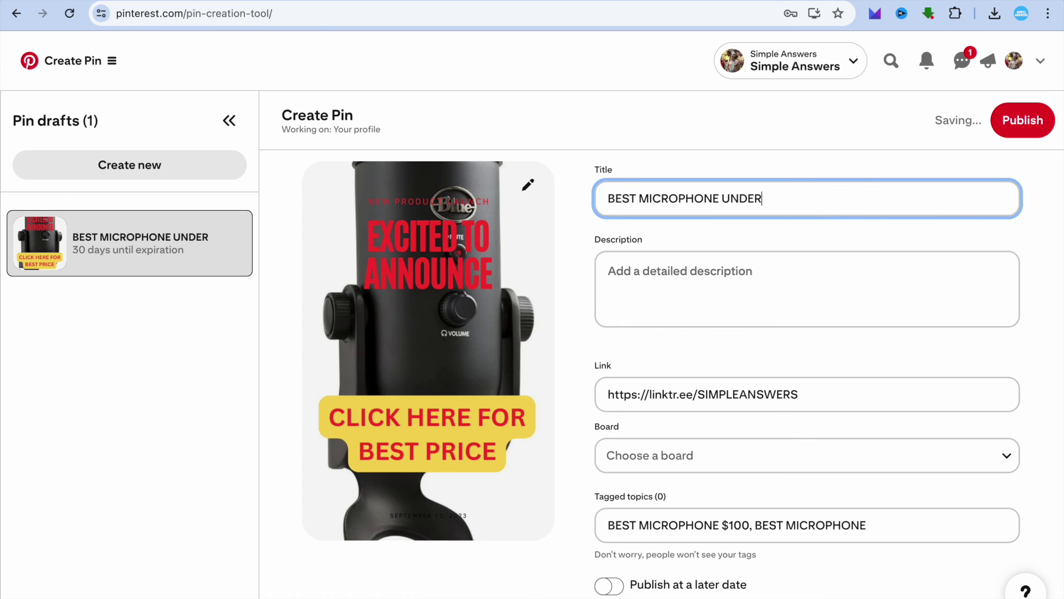
{"action": "type", "text": "$1"}
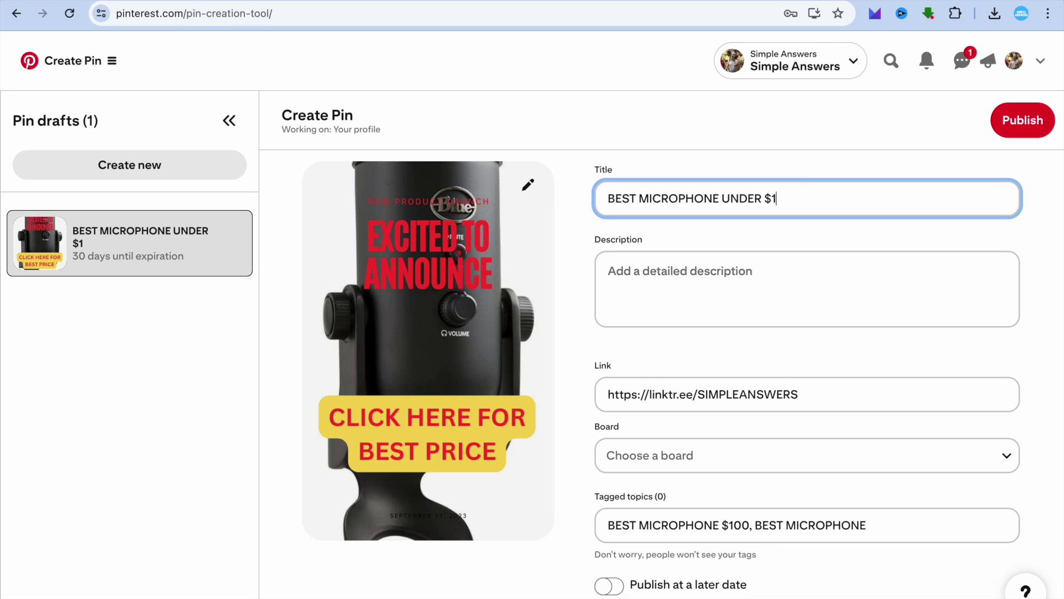
{"action": "type", "text": "00"}
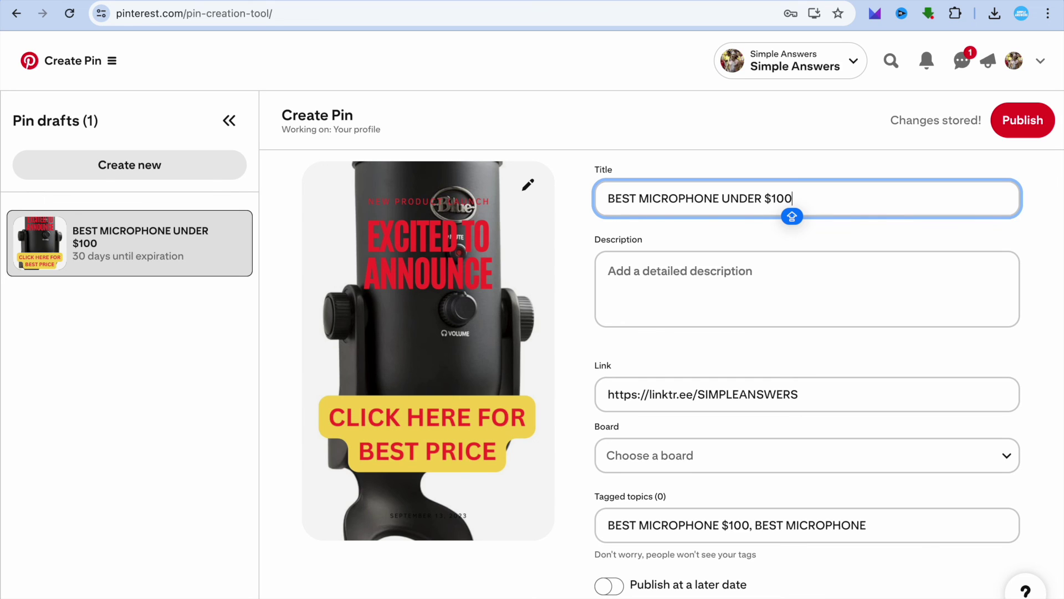
{"action": "left_click", "coordinate": [1020, 122]}
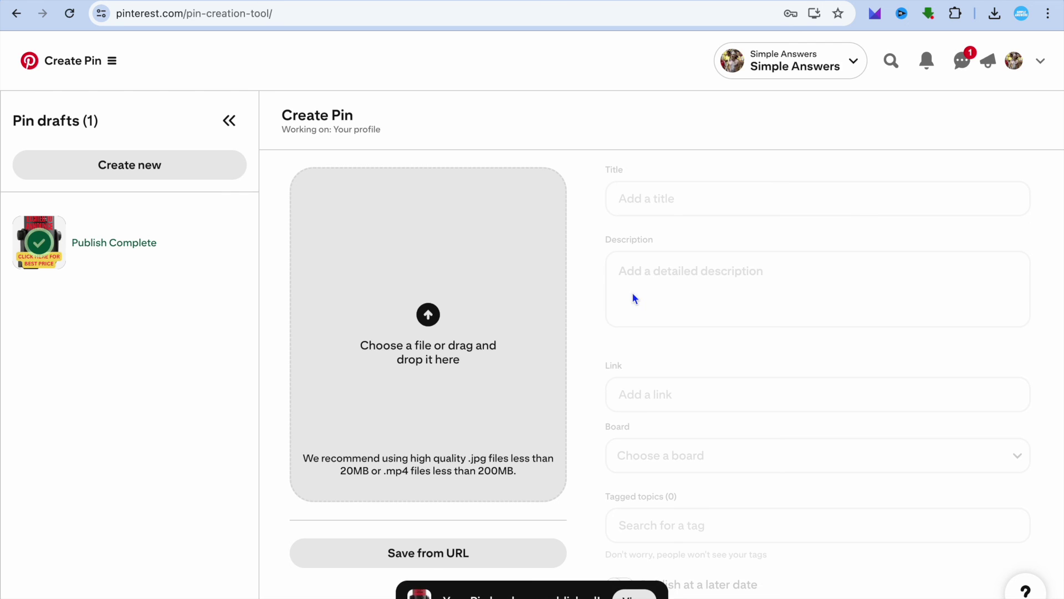
- View the published pin and follow its linktr.ee link to the MICROPHONE Amazon product page
{"action": "left_click", "coordinate": [635, 593]}
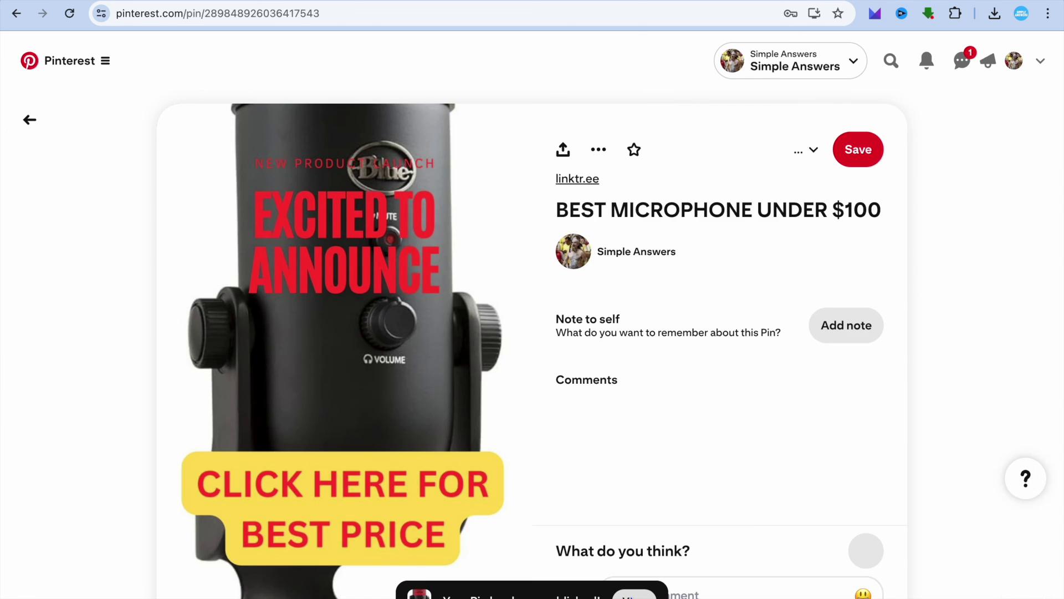
{"action": "scroll", "coordinate": [674, 415], "scroll_direction": "down", "scroll_amount": 4}
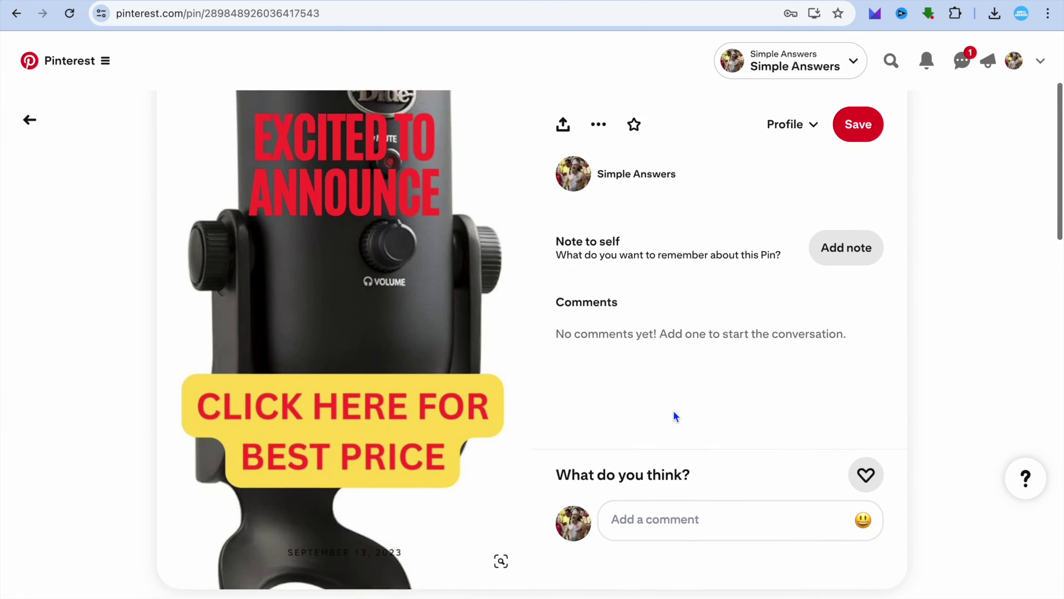
{"action": "scroll", "coordinate": [674, 416], "scroll_direction": "up", "scroll_amount": 3}
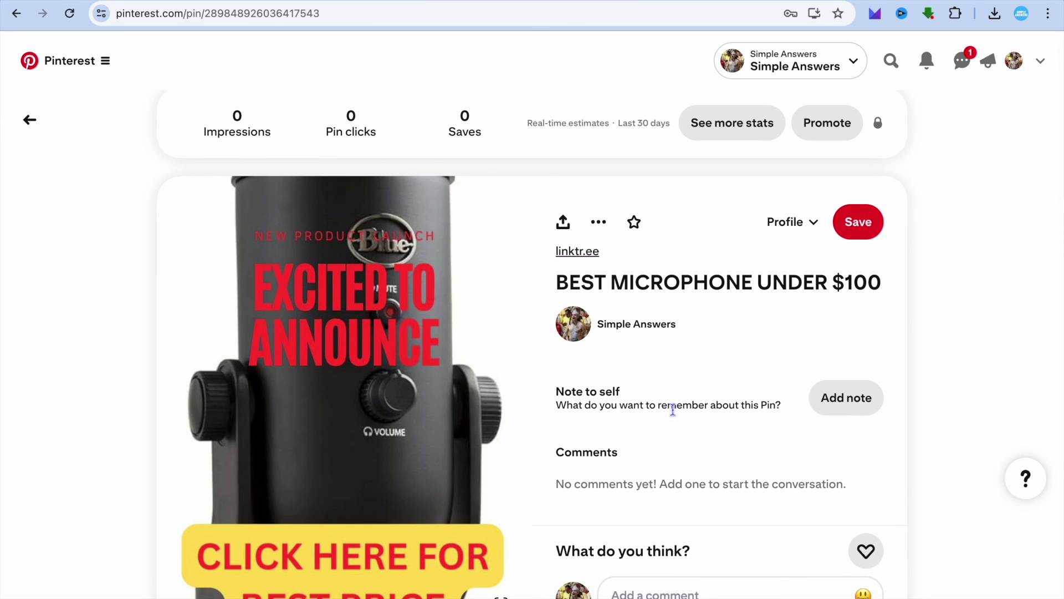
{"action": "left_click", "coordinate": [580, 253]}
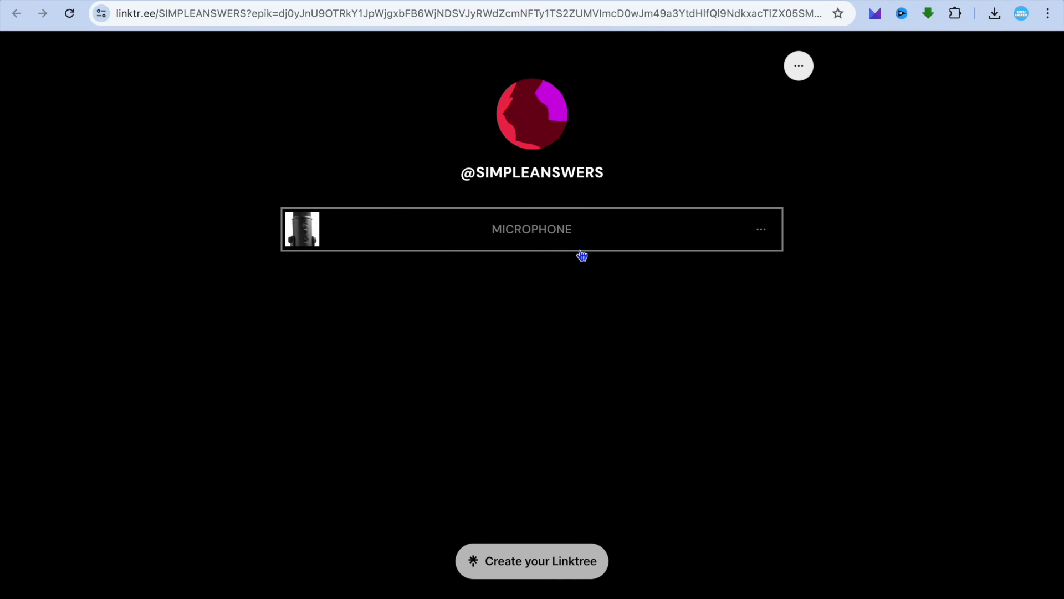
{"action": "left_click", "coordinate": [397, 230]}
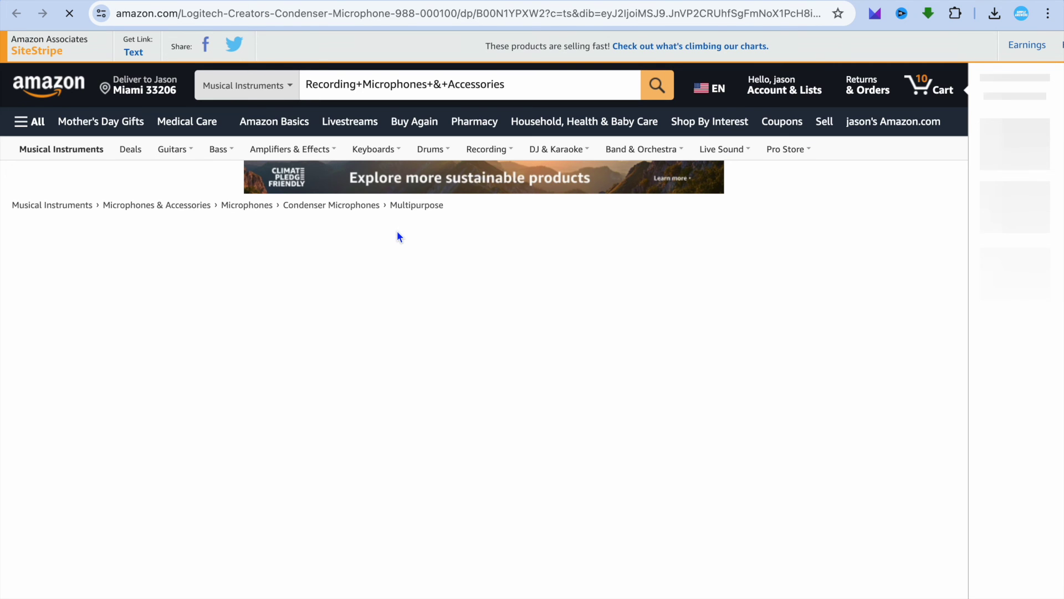